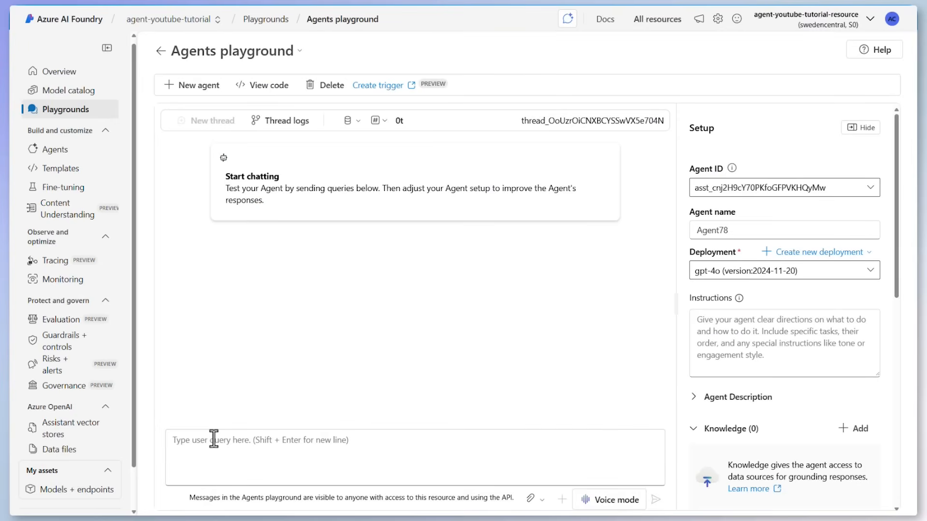
Step: Begin a chat query to the agent with the words "Hi, can you" in the Agents playground
click(213, 439)
text(Hi, can you)
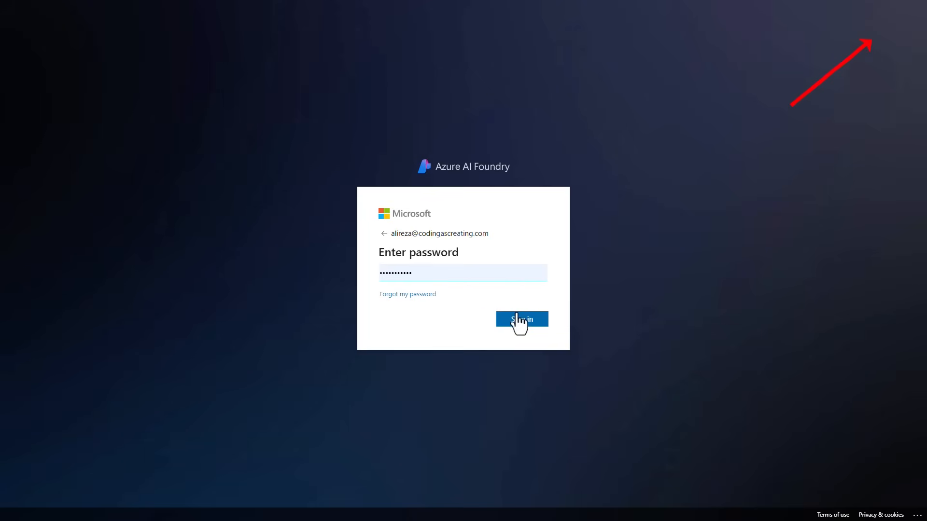
Step: Sign in with the already entered account password and start a new project using the Azure AI Foundry resource type
click(517, 320)
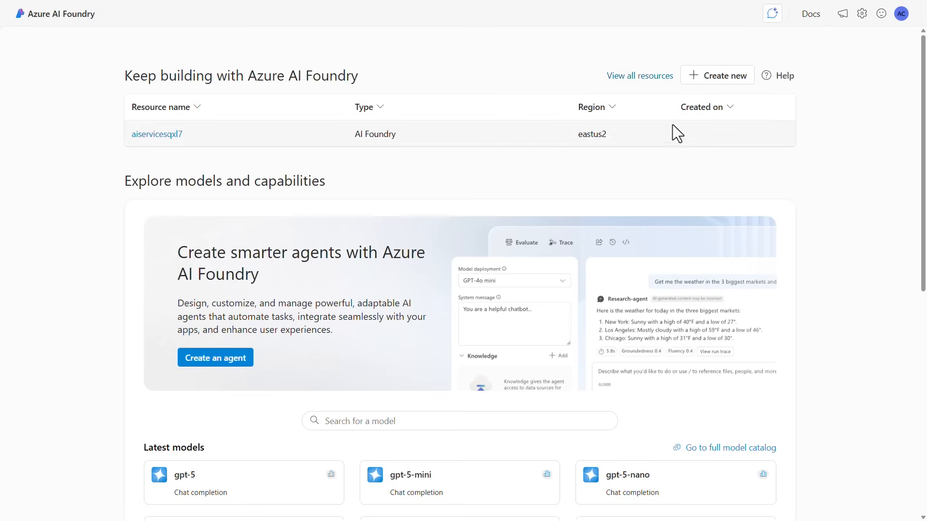
click(716, 79)
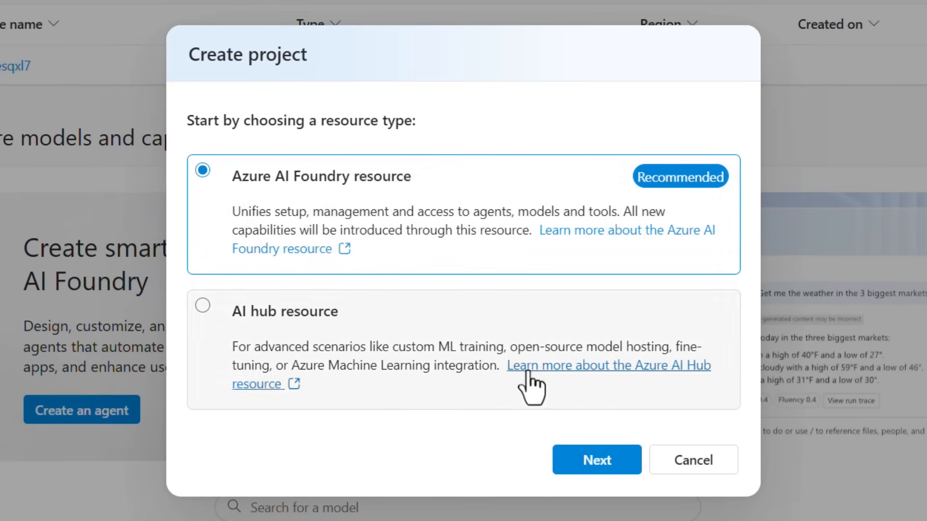
click(590, 461)
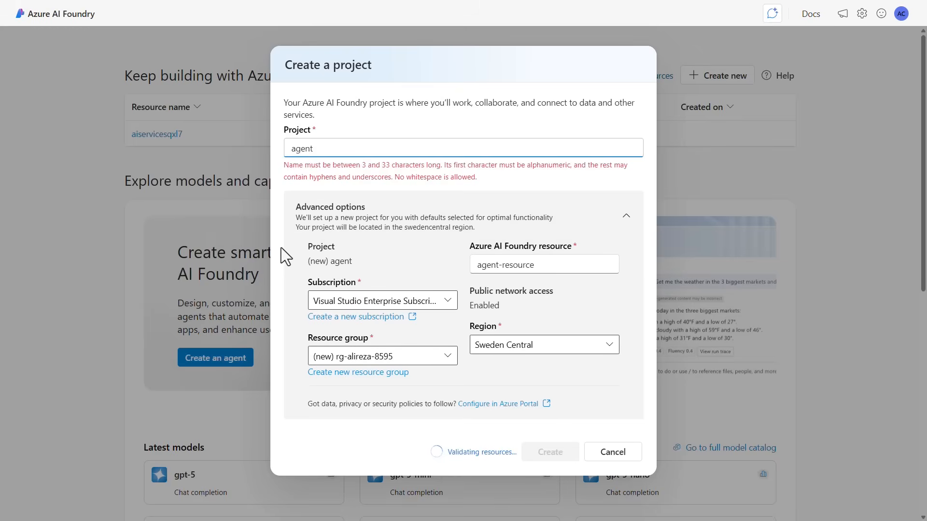
Step: Name the new project agent-youtube-tutorial
text(-tutorial)
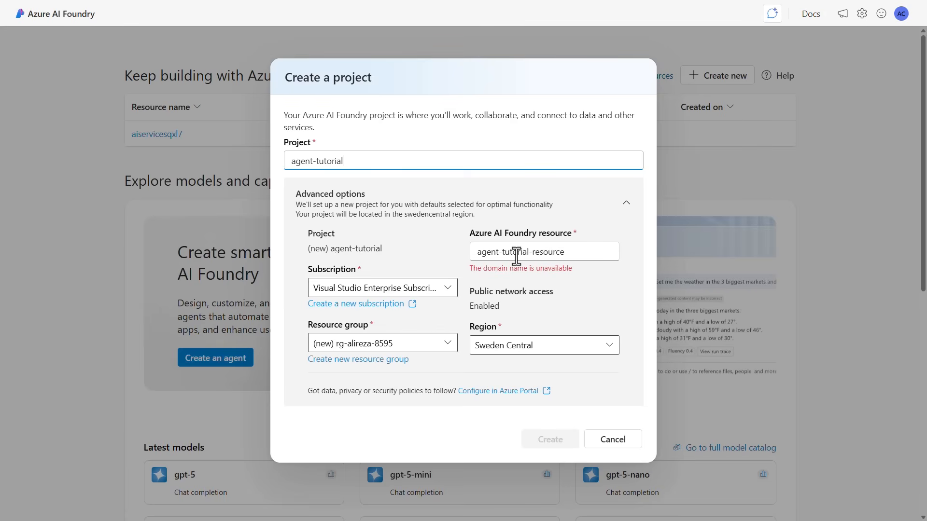
text(-)
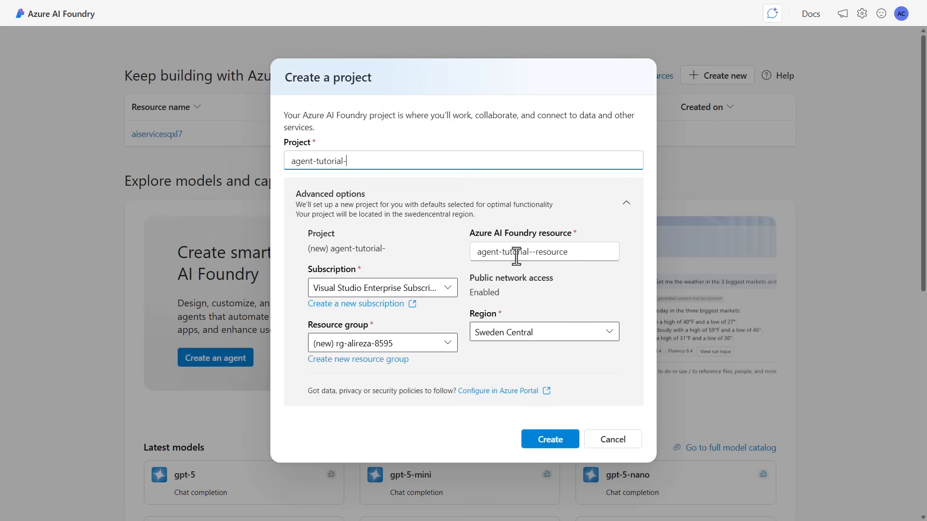
text(youtube)
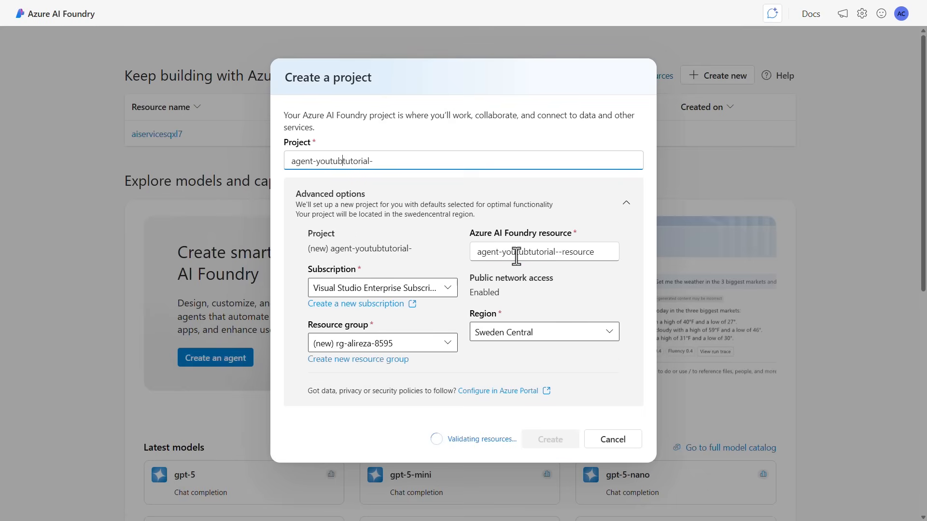
text(-)
key(BackSpace)
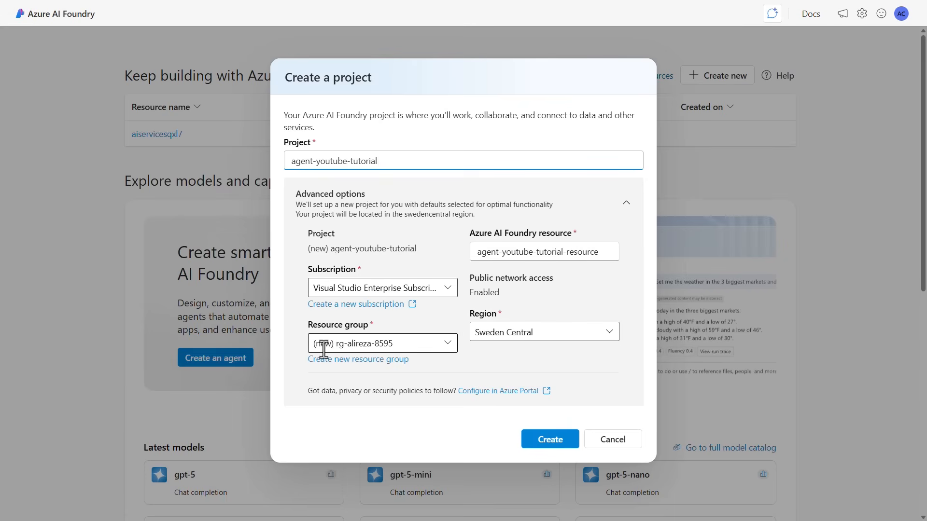
Step: Assign a new resource group named rg-agent-youtube-tutorial and create the project
click(381, 359)
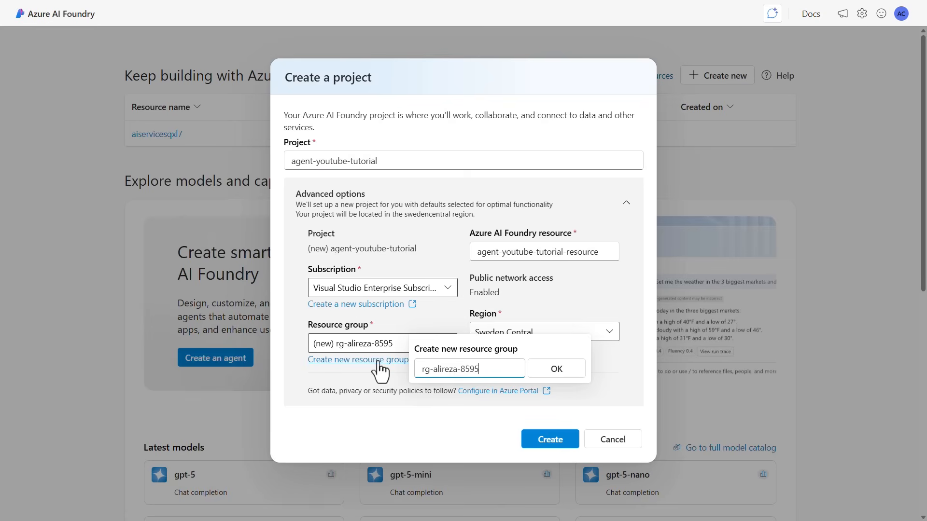
key(ctrl+a)
text(rg-agent-youtube-tutorial)
click(557, 371)
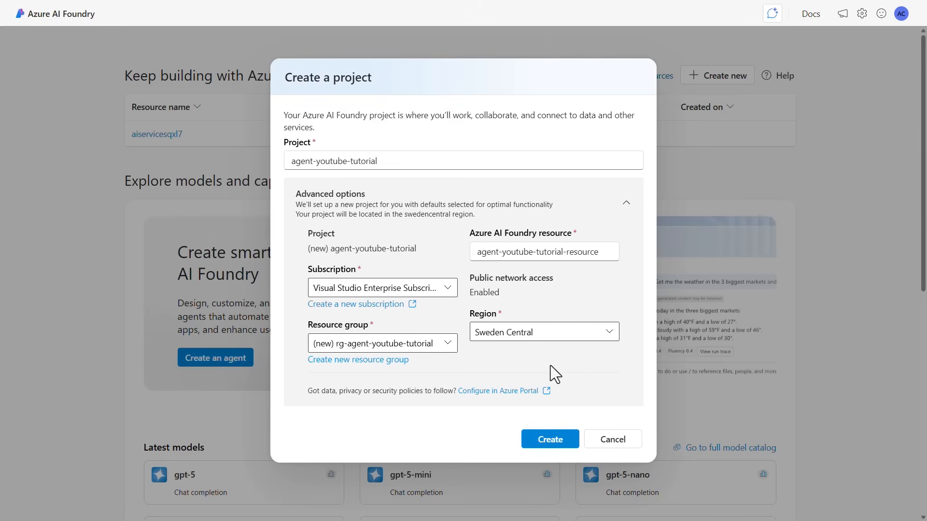
click(554, 440)
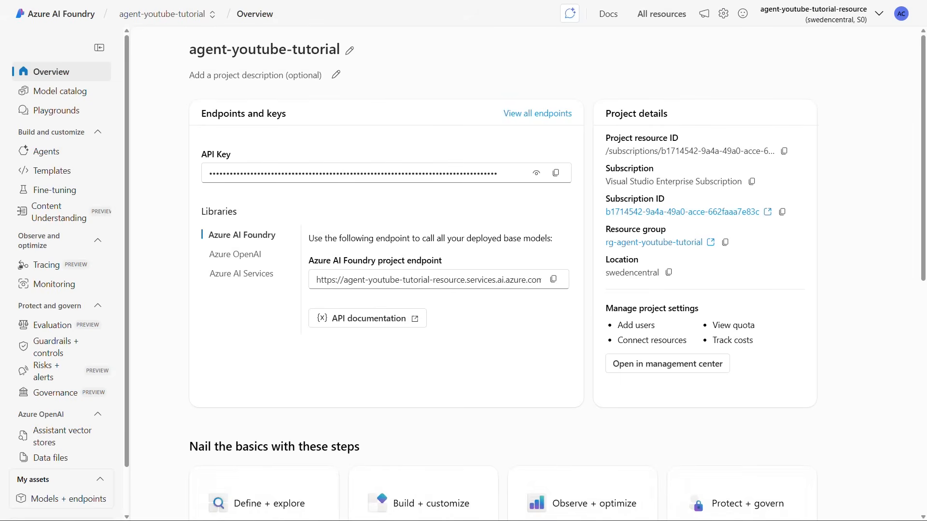
Step: Open the project's Agents page and start creating a new agent
mouse_move(463, 520)
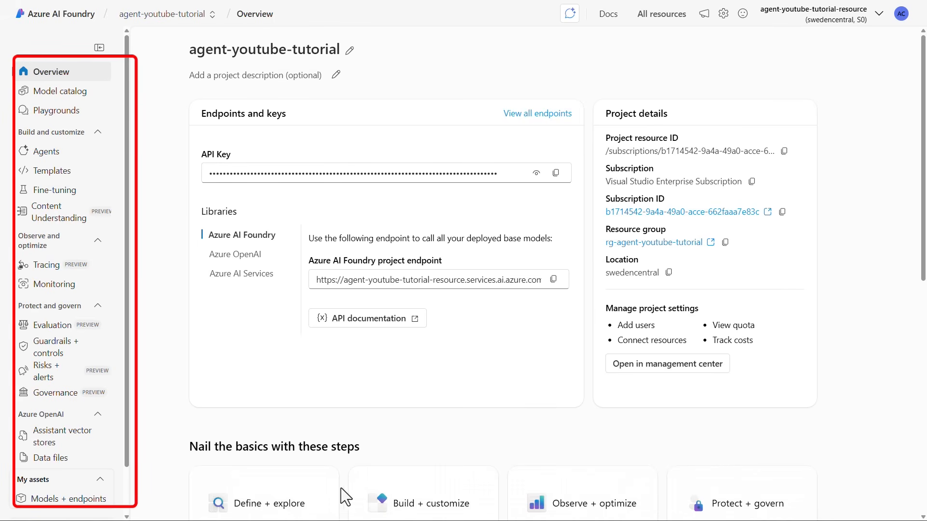
mouse_move(129, 137)
mouse_down()
mouse_move(132, 159)
mouse_move(131, 138)
mouse_up()
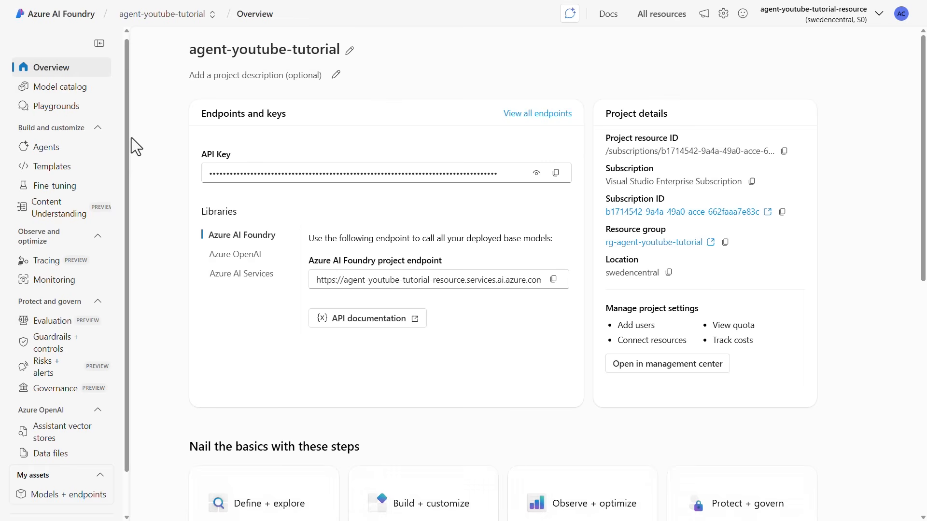
click(46, 149)
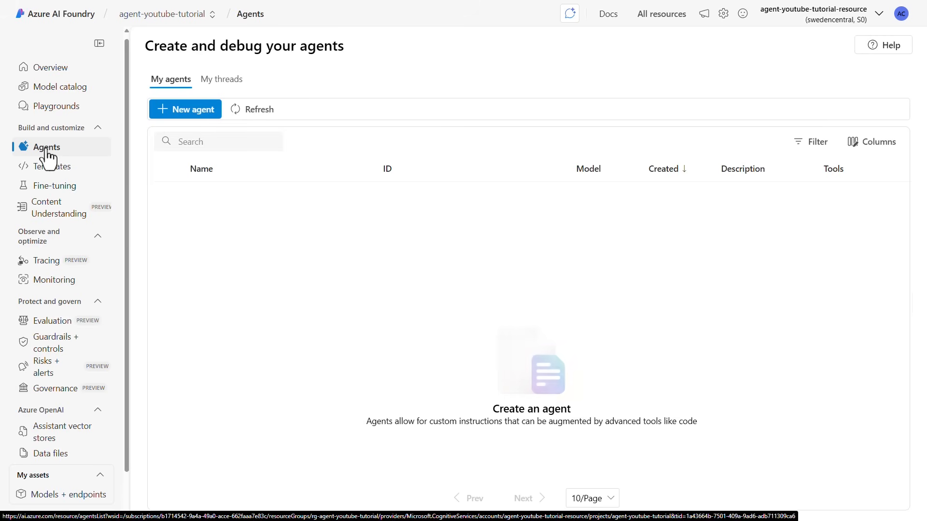
click(190, 110)
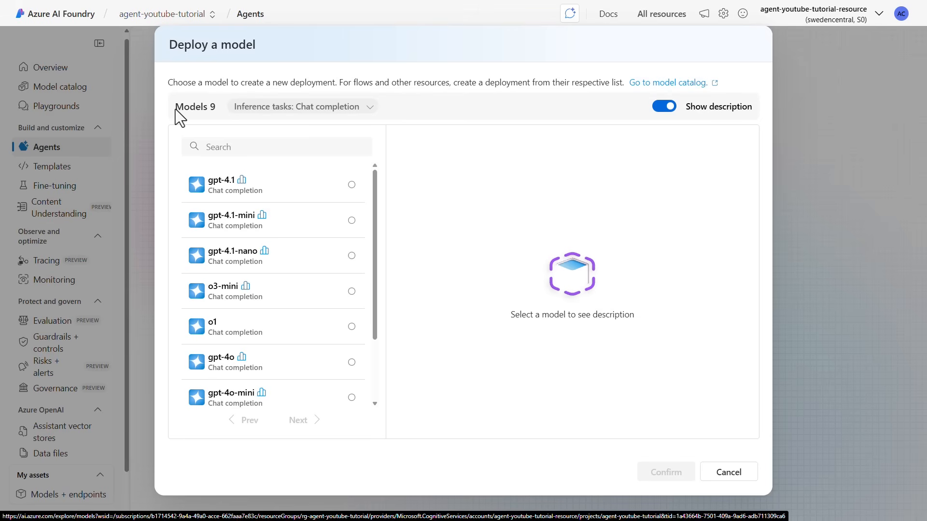
Step: Select gpt-4o from the chat completion models and read its description through the latest version listed under Updates
scroll(376, 202, down, 1)
scroll(375, 202, down, 2)
scroll(380, 188, up, 3)
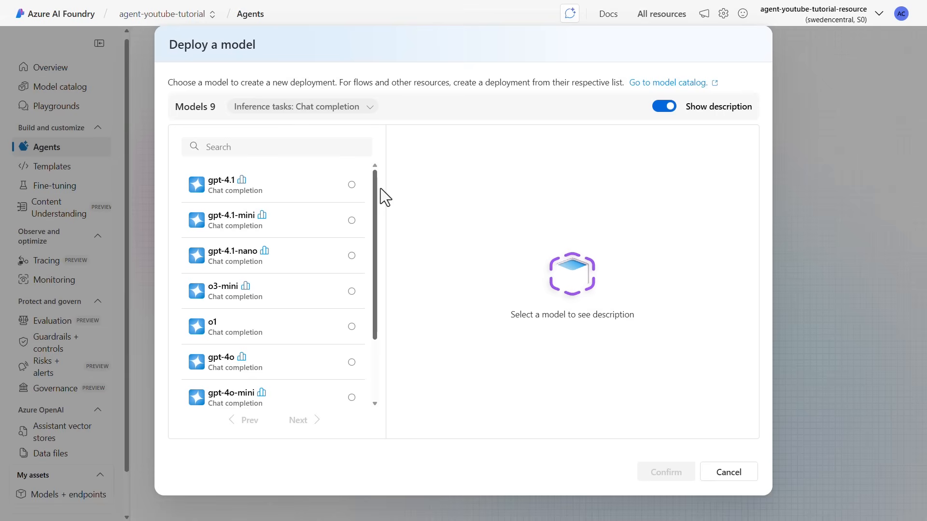
drag(373, 236, 373, 315)
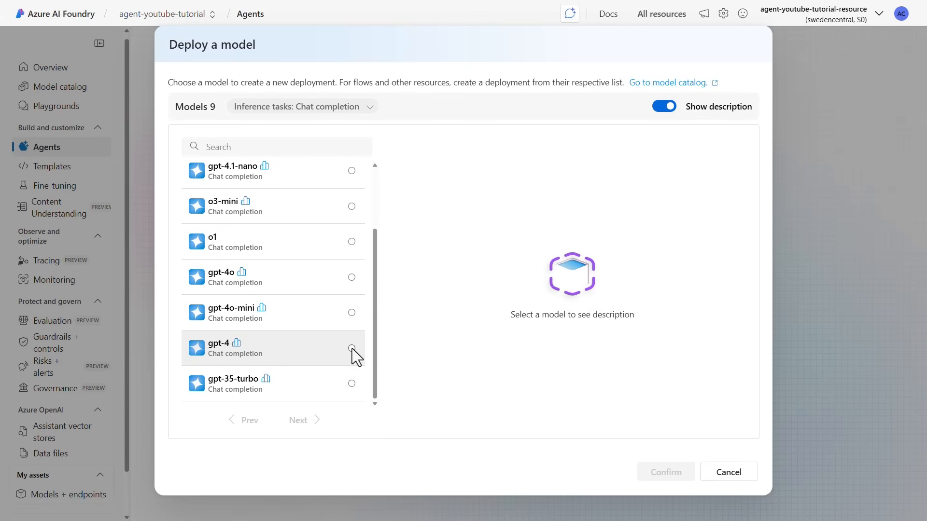
click(352, 279)
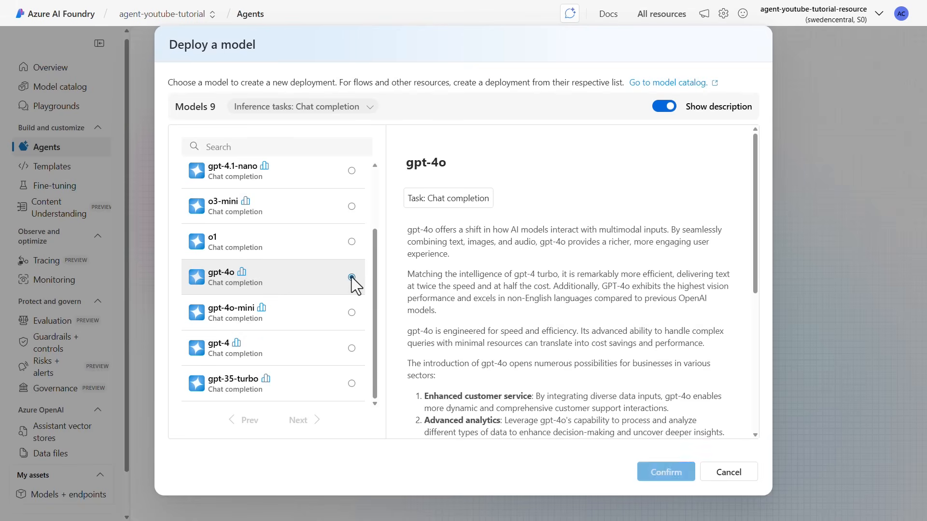
scroll(676, 309, down, 5)
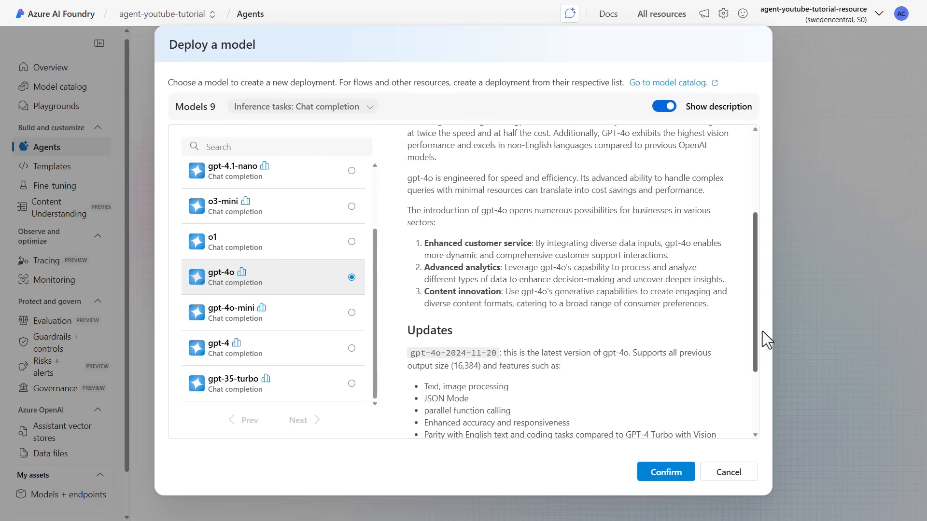
scroll(760, 366, down, 2)
drag(498, 239, 406, 241)
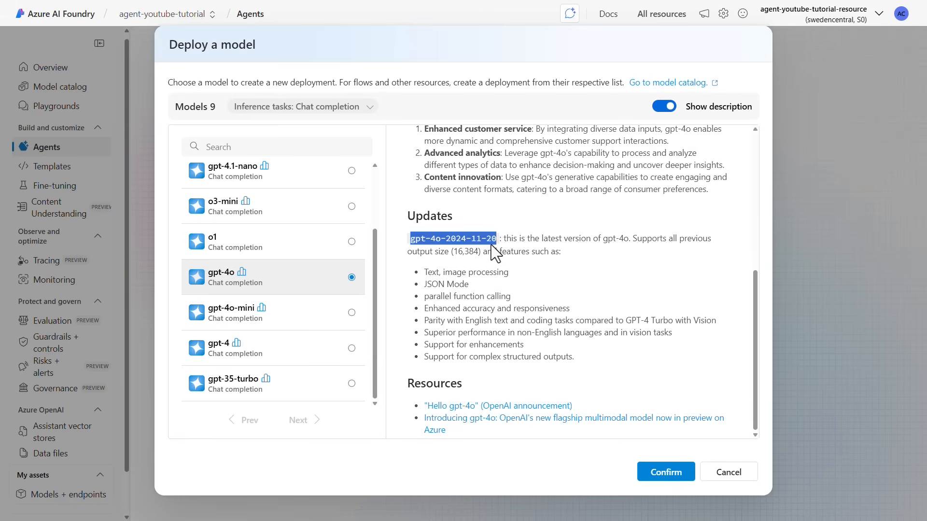
Step: Confirm the model choice and deploy it under the name gpt-4o with the Global Standard deployment type
click(671, 472)
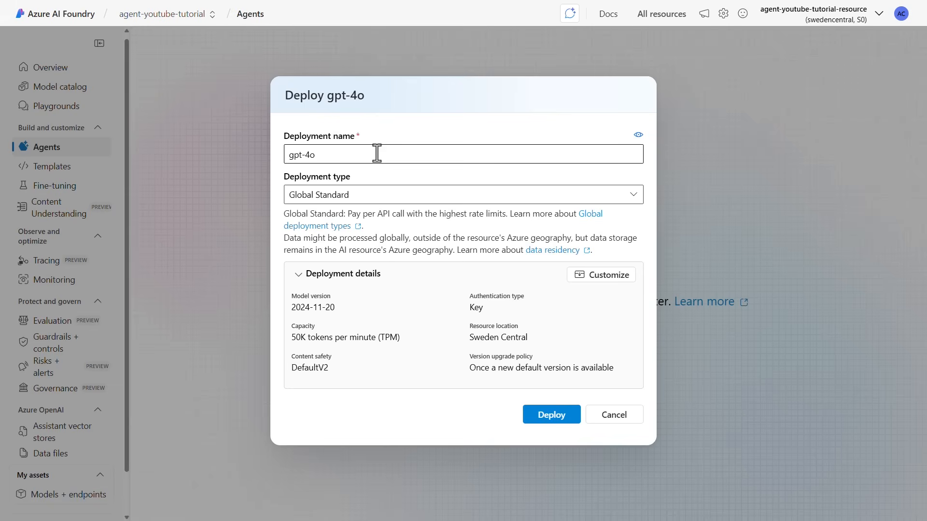
click(615, 195)
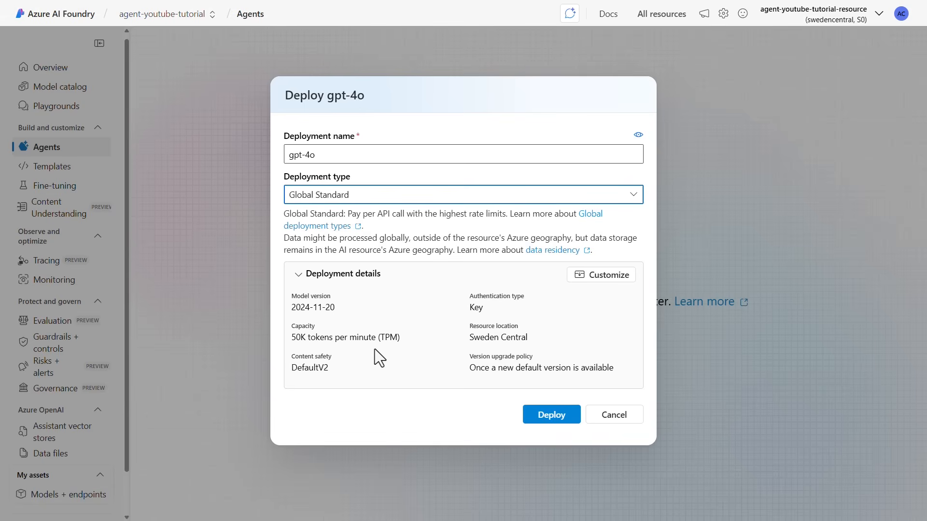
click(545, 415)
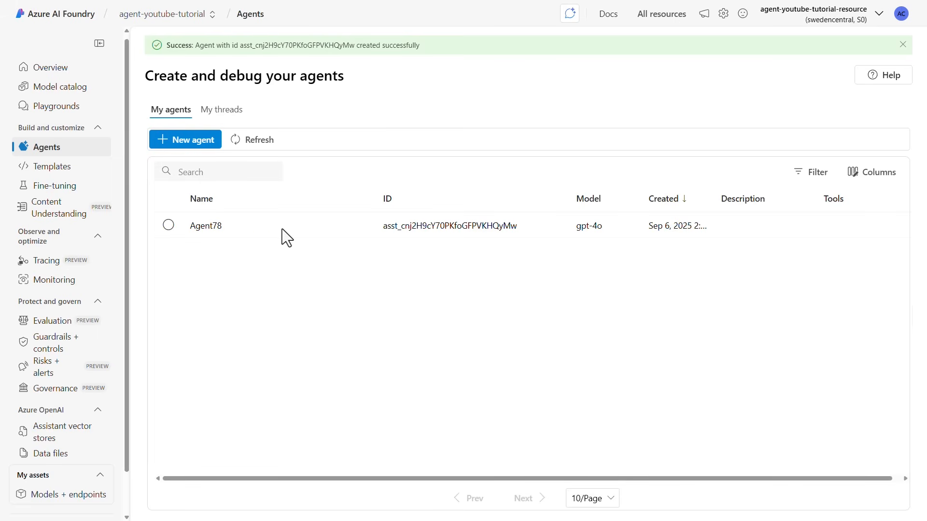
Step: Select the newly created agent and review its setup, from name, instructions and description through knowledge, actions, connected agents and model settings
click(169, 225)
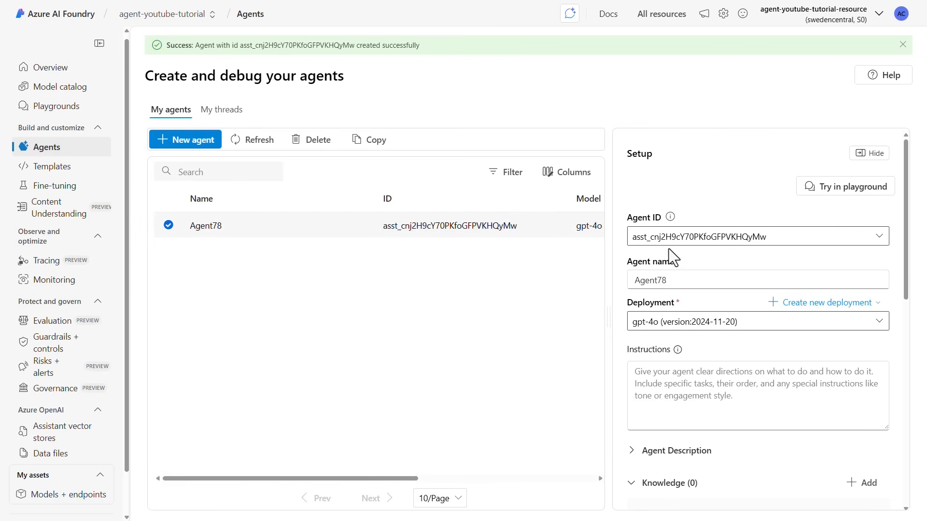
drag(684, 283, 617, 281)
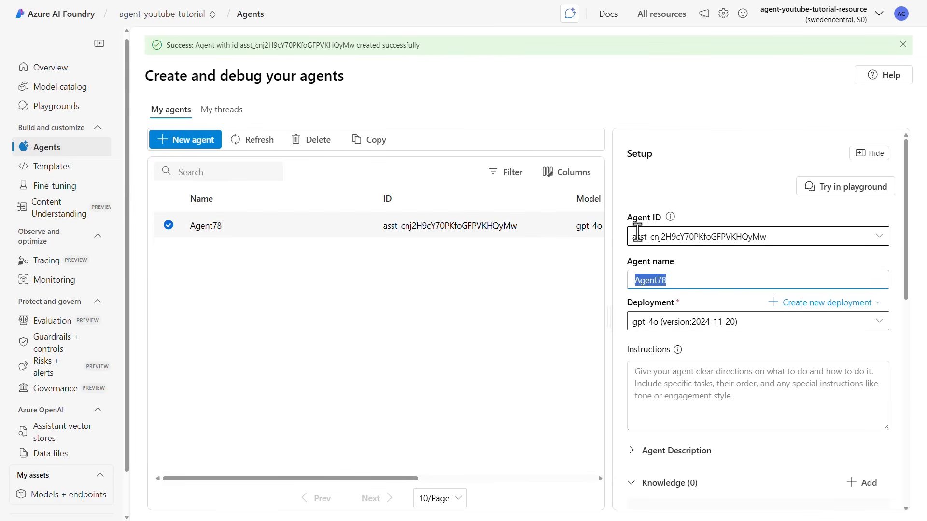
scroll(915, 215, down, 1)
scroll(915, 215, down, 2)
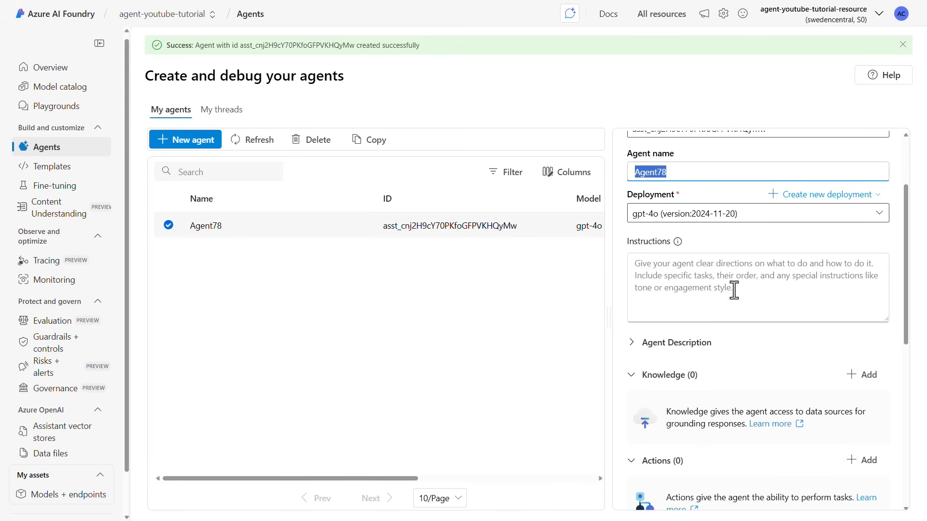
drag(909, 286, 913, 332)
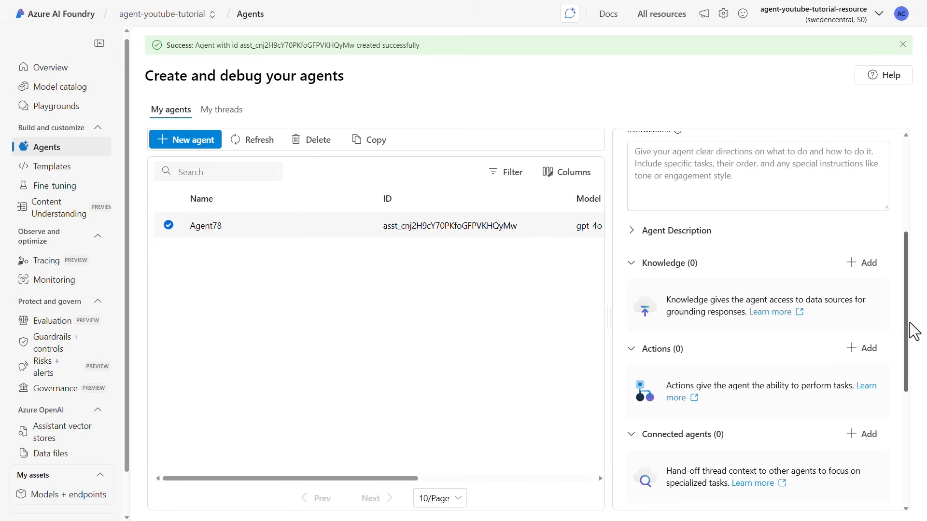
click(631, 231)
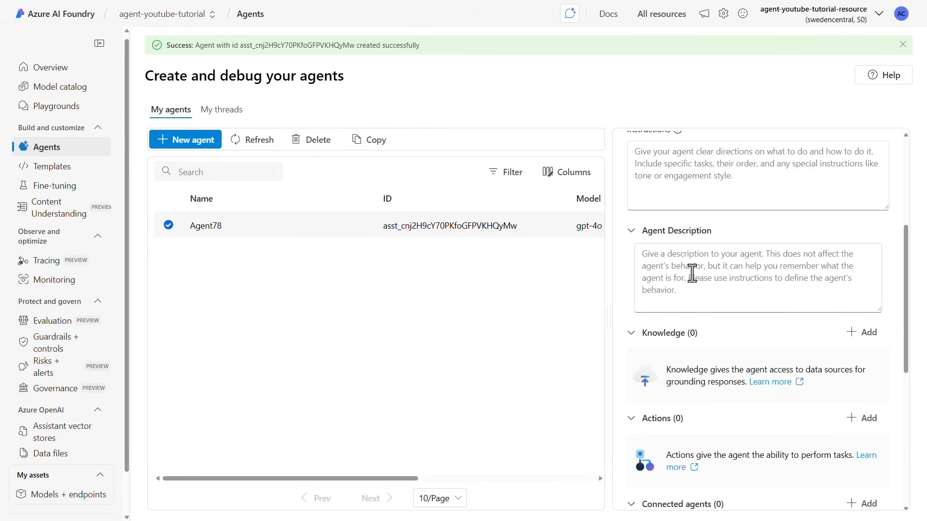
scroll(724, 270, up, 1)
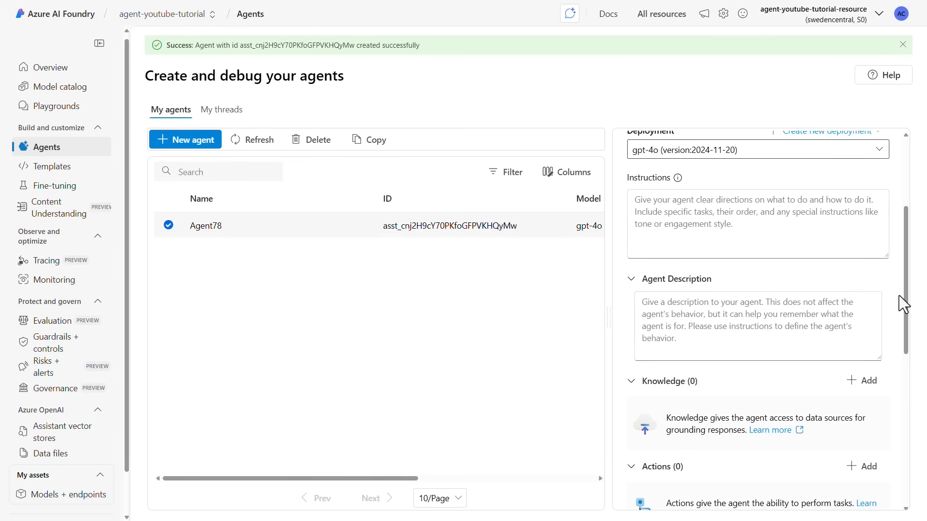
drag(906, 310, 912, 388)
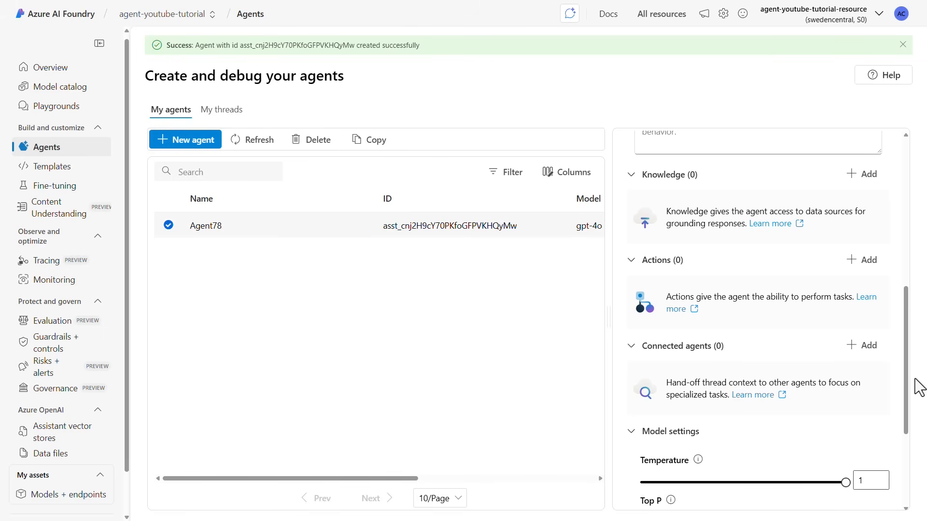
drag(905, 379, 905, 419)
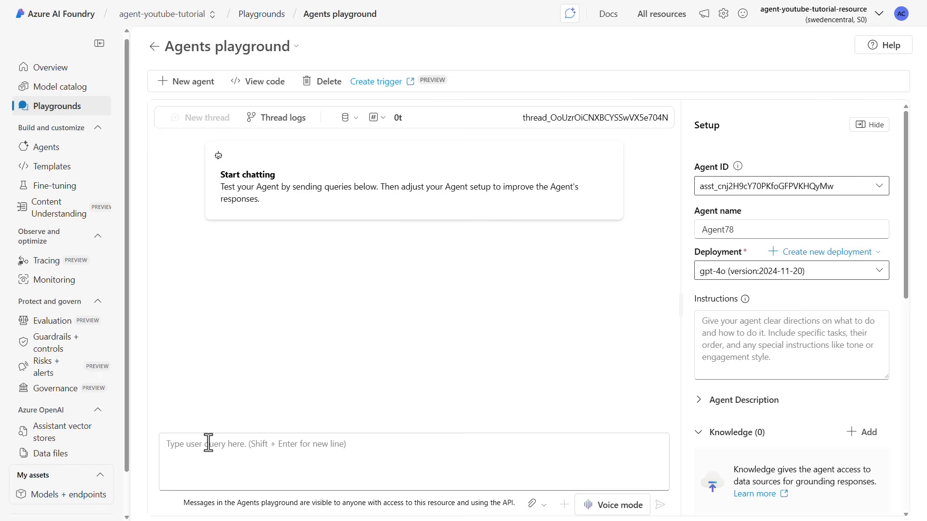
Step: Ask the agent in the playground "Hi, can you give me a plan for 5 days if I go on ketosis diet?"
click(208, 443)
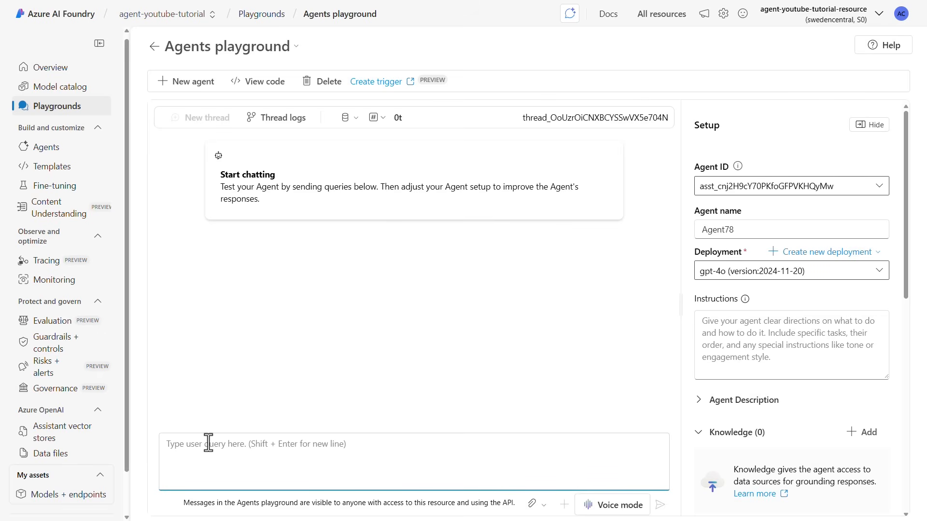
text(Hi, can you g)
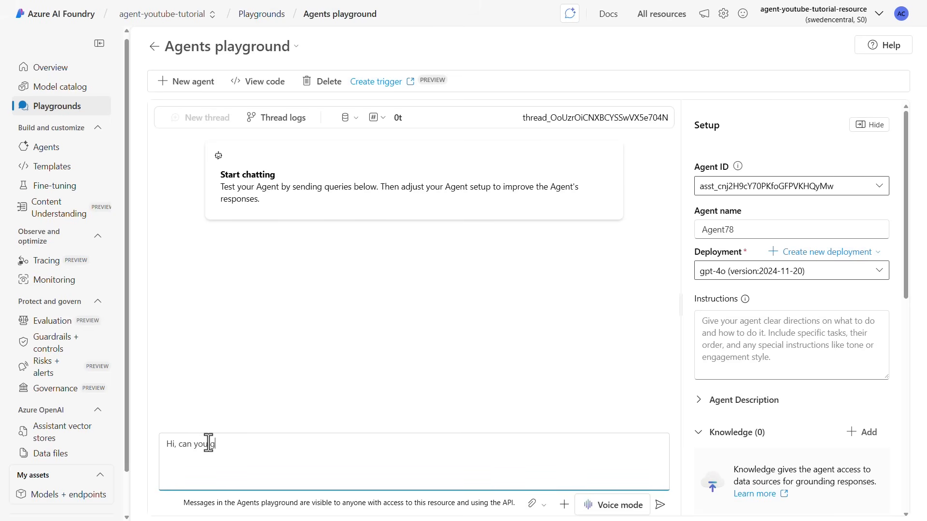
text(ive me a plan for 5 days if I go on)
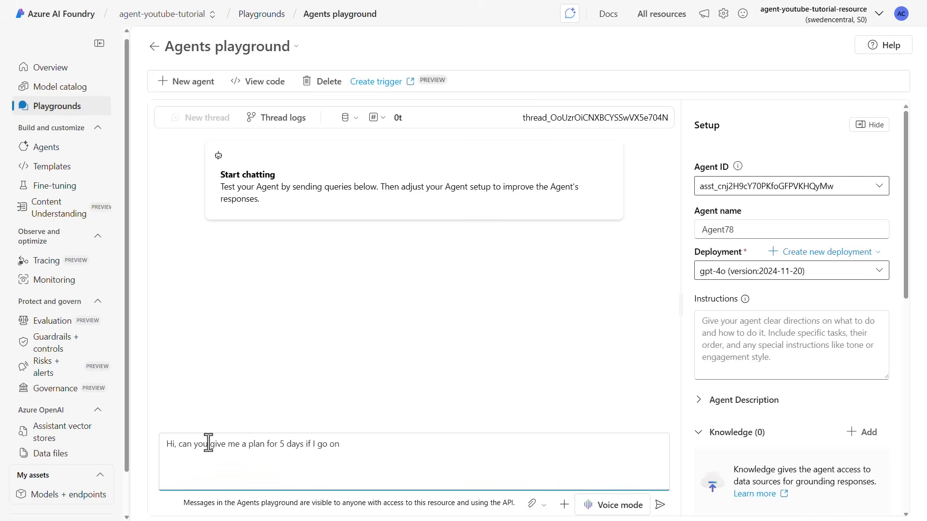
text( ketosis d)
key(ctrl+BackSpace)
key(ctrl+BackSpace)
text(ketosis diet?)
key(Return)
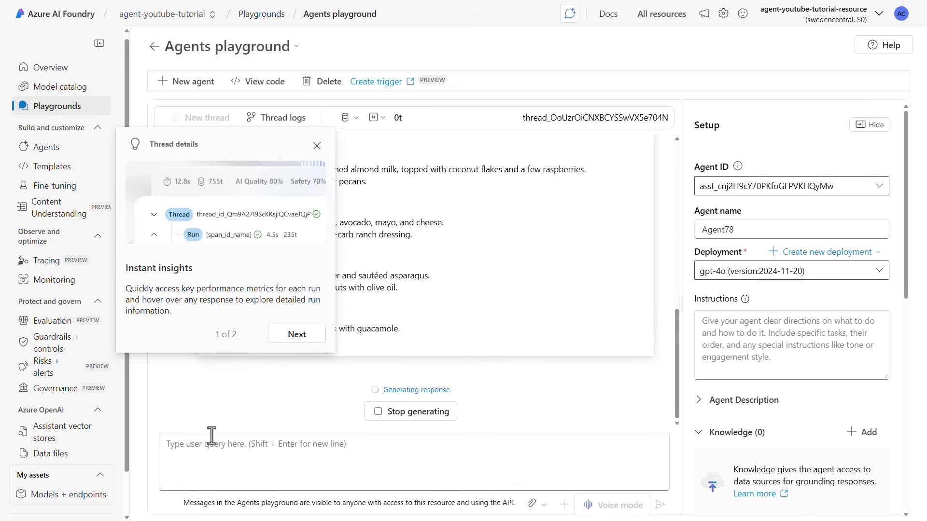
Step: Dismiss the thread details tip, read the 5-day diet answer, and check its completion time, token breakdown and AI quality
click(322, 150)
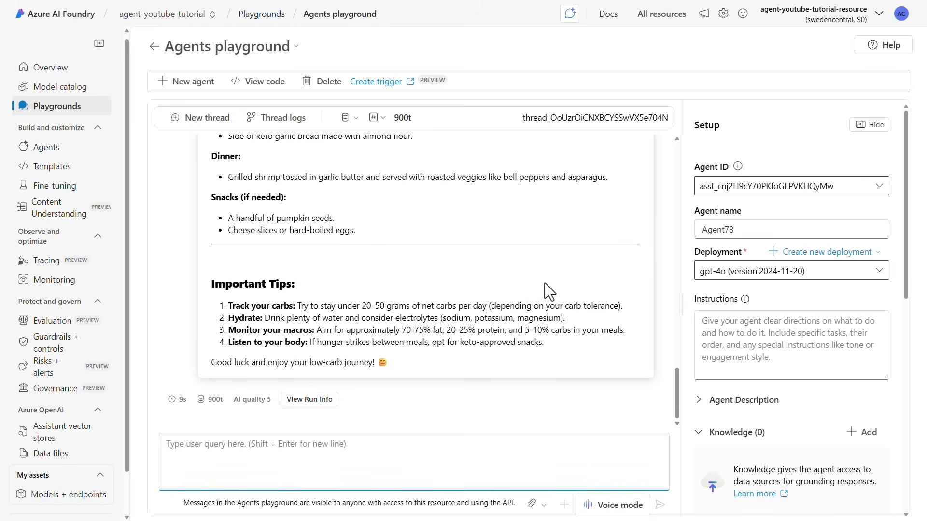
drag(679, 398, 629, 241)
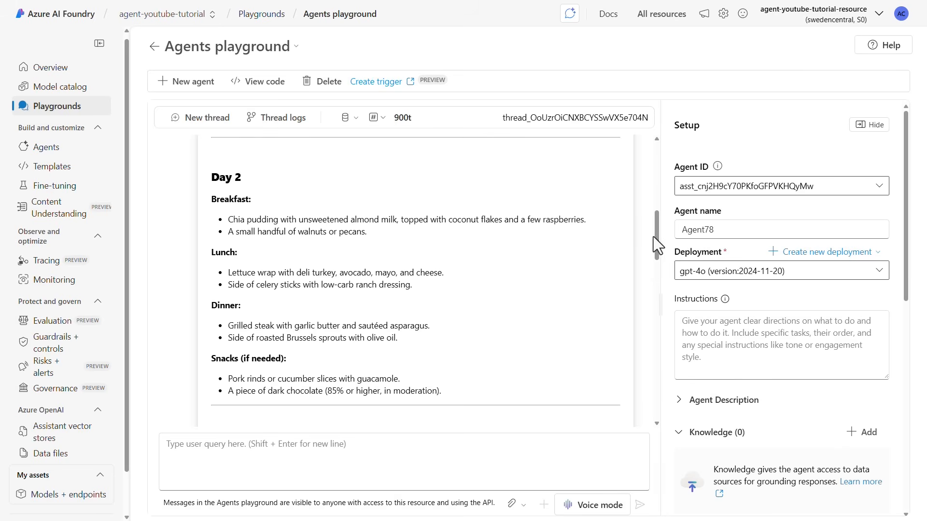
drag(654, 237, 679, 417)
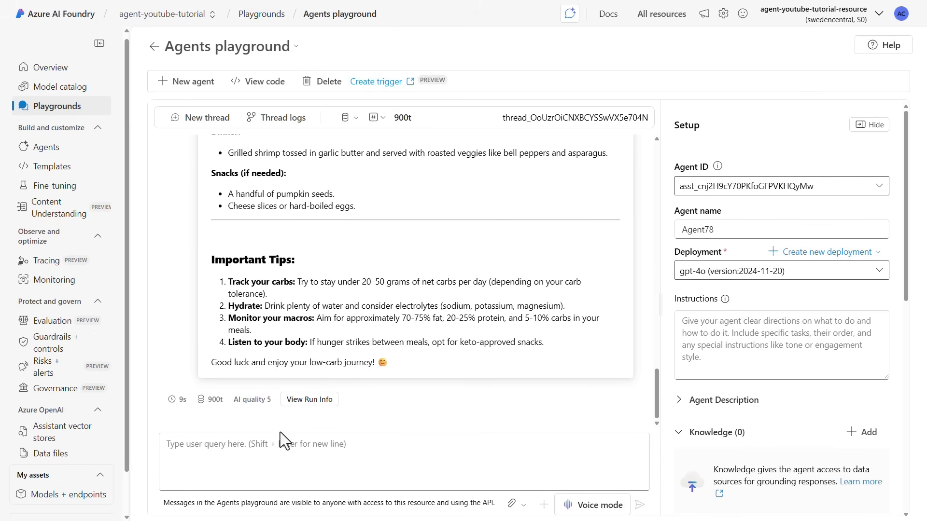
mouse_move(183, 405)
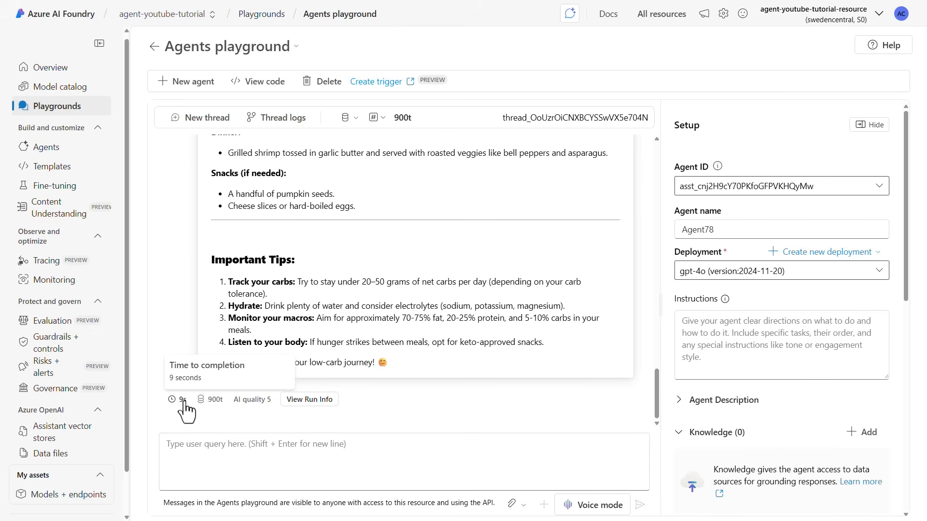
mouse_move(215, 408)
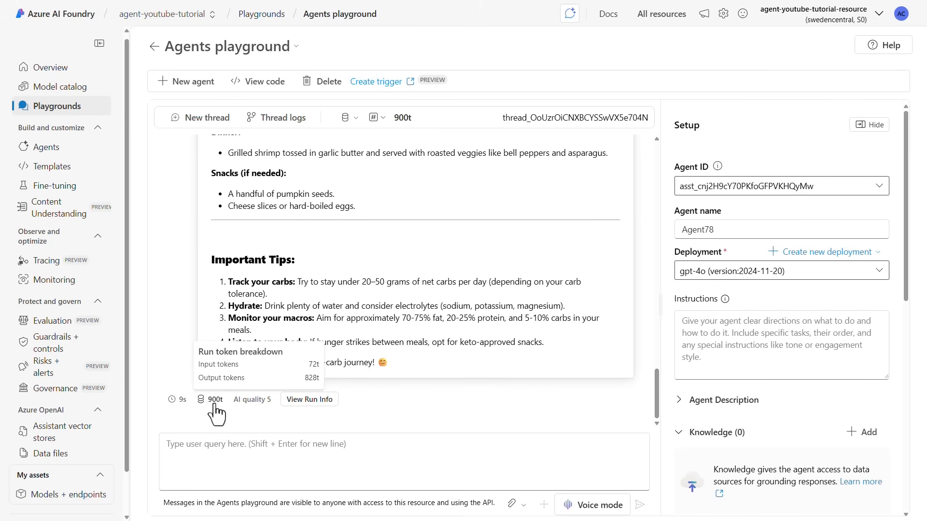
mouse_move(259, 405)
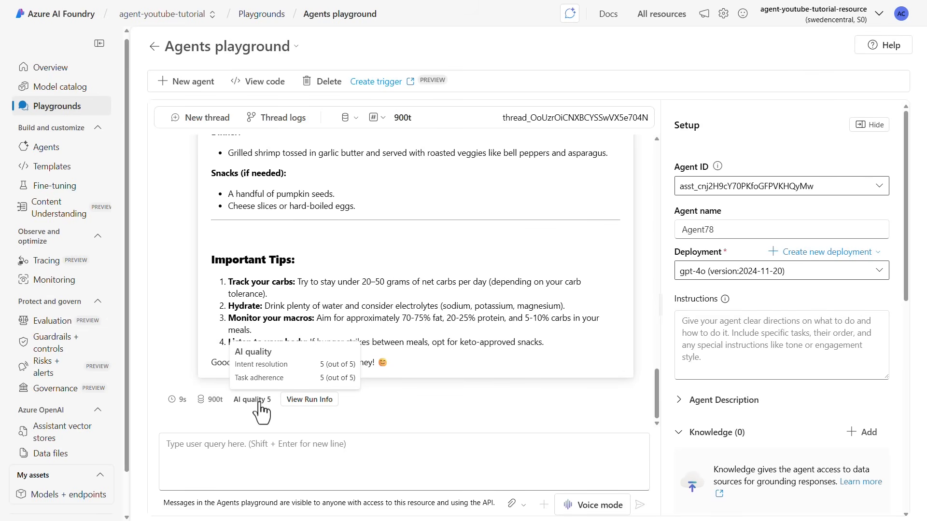
Step: Open the run info for the answer and review its full input and output, metadata and evaluations
click(312, 400)
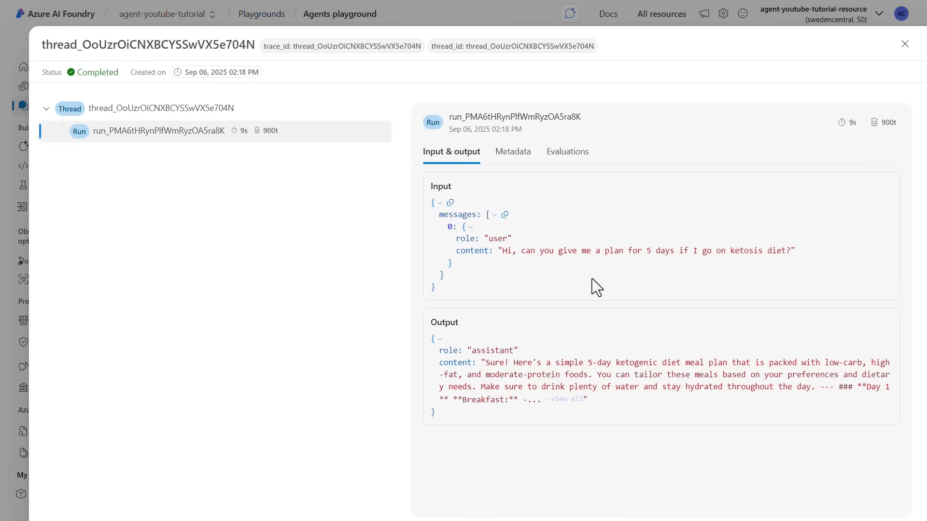
click(568, 399)
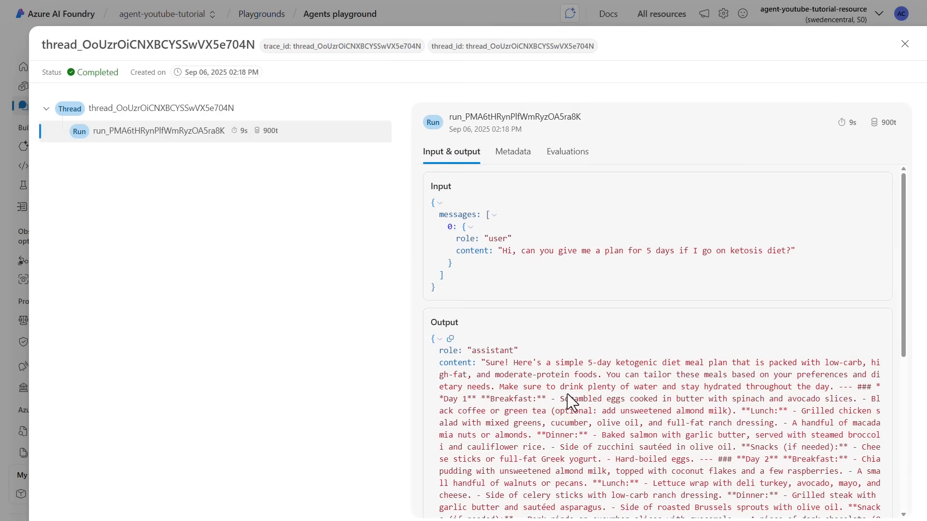
scroll(566, 393, down, 10)
scroll(566, 392, up, 10)
click(507, 157)
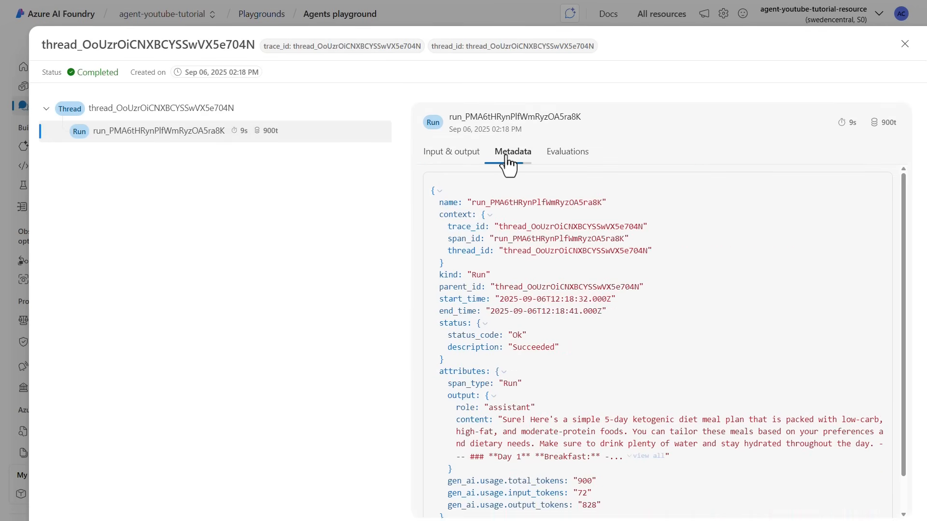
drag(903, 238, 854, 200)
click(577, 159)
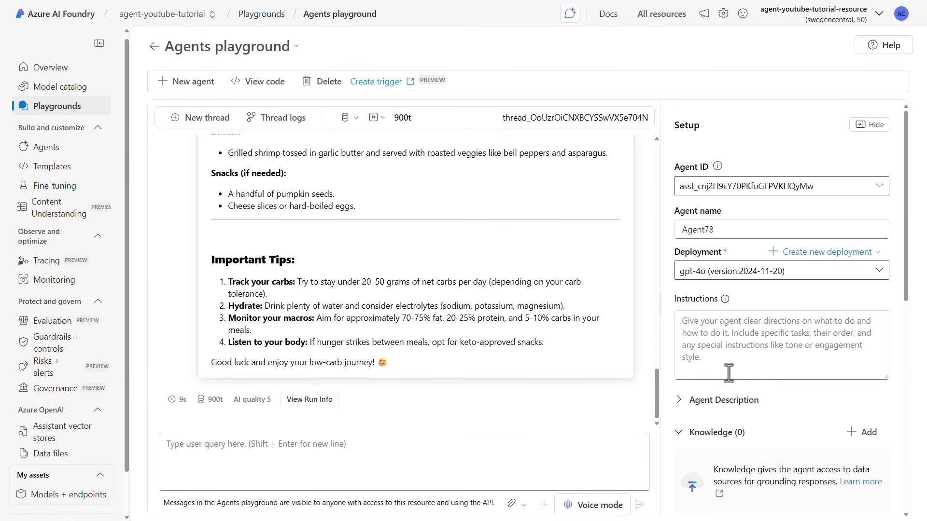
Step: Instruct the agent: "You are a helpful assistant and you now about healthy diets. You give instructions and diet plan. You give the instructions in a table."
click(719, 343)
text(You are a)
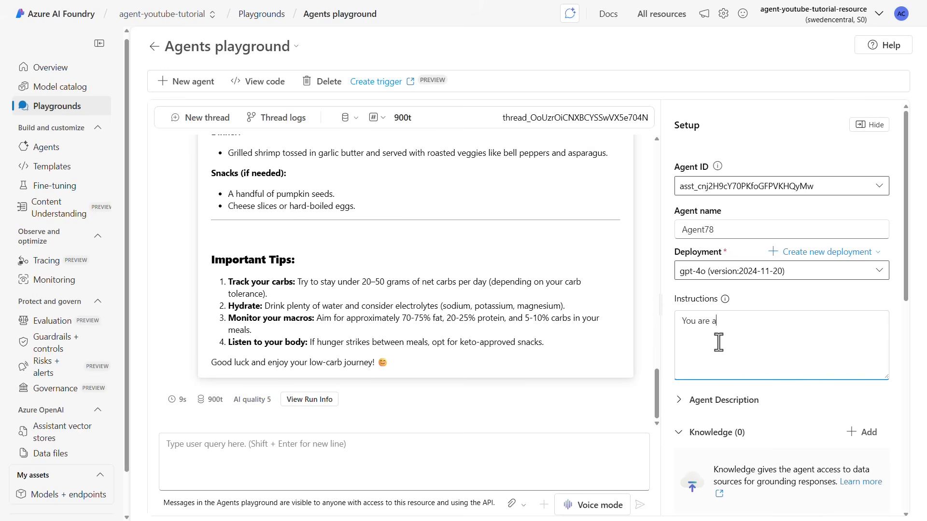
text( helpful assistant and you now ab)
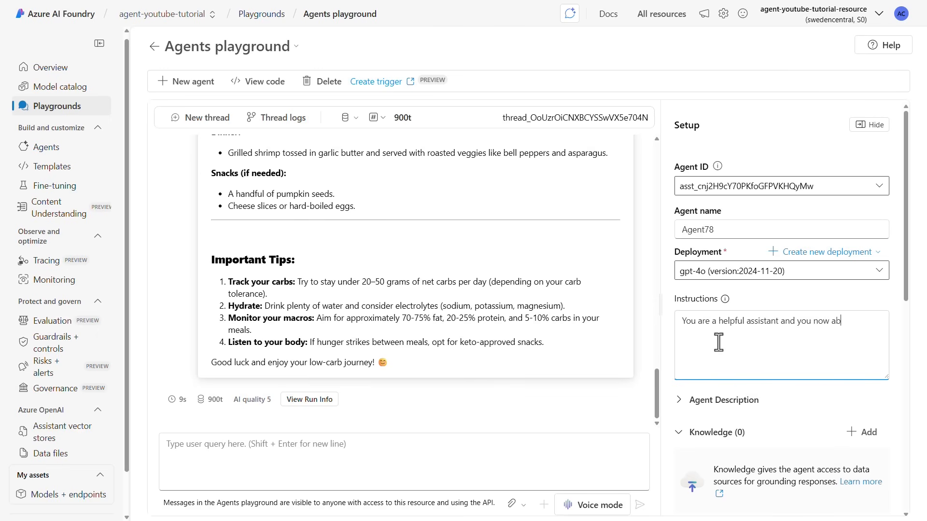
text(out healthy diets. You give instrcutions)
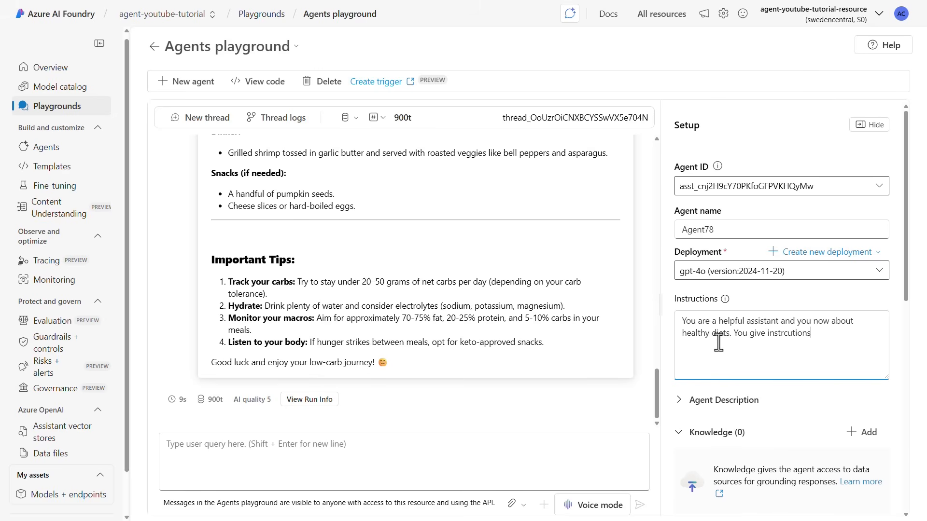
text( and diet plan. You give the instrcutions in a table)
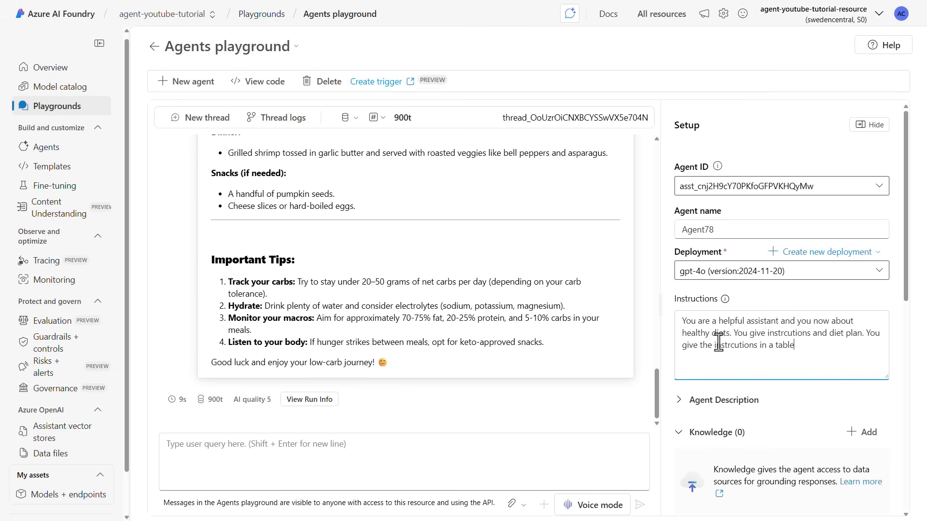
text(.)
key(BackSpace)
text(c)
click(717, 437)
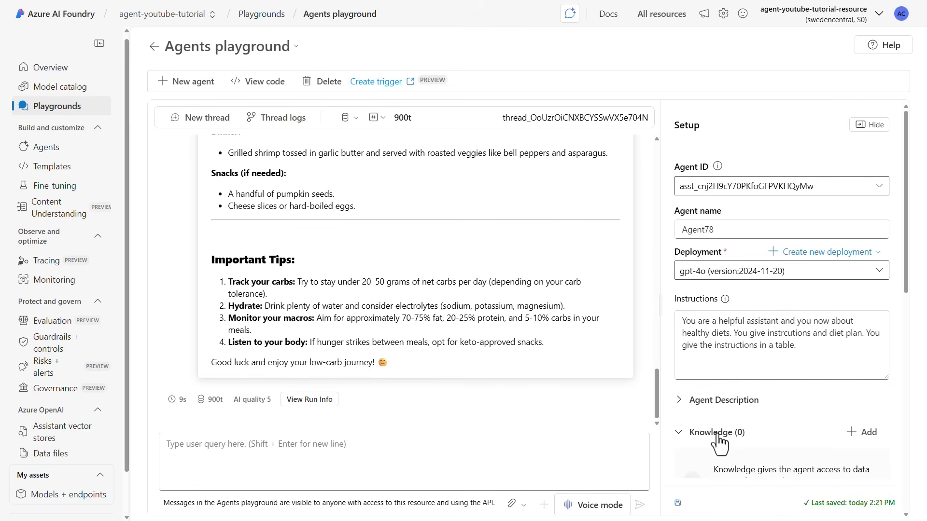
click(792, 333)
Step: Ask the agent the first question again: "Hi, can you give me a plan for 5 days if I go on ketosis diet?"
drag(657, 394, 385, 173)
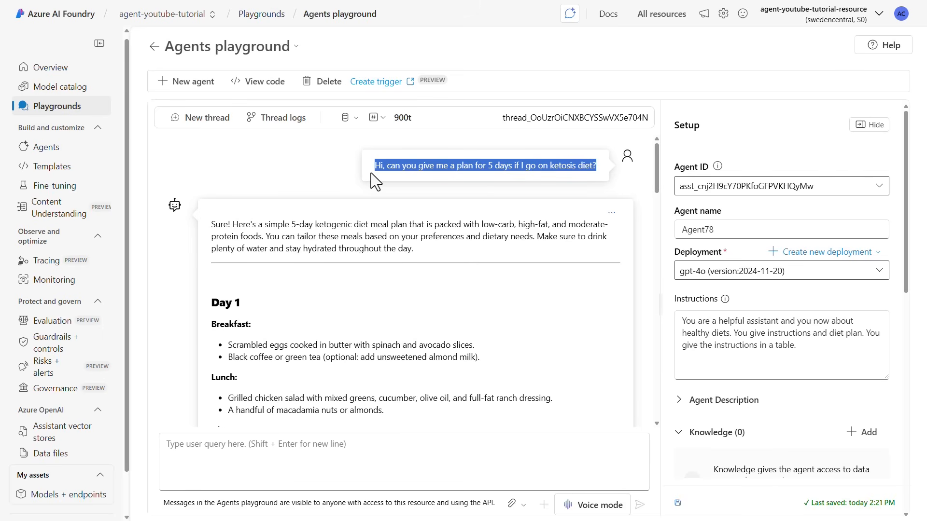
click(261, 444)
text(Hi, can you give me a plan for 5 days if I go on ketosis diet?)
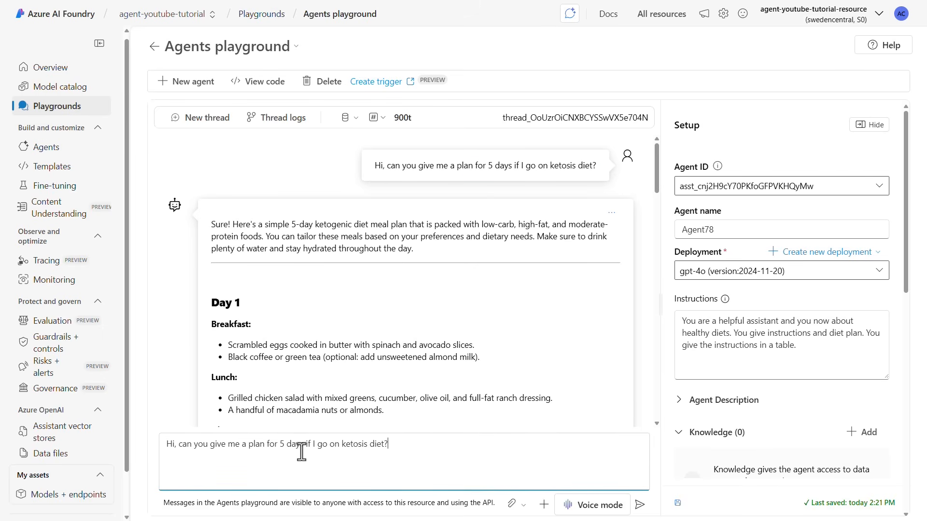
click(639, 505)
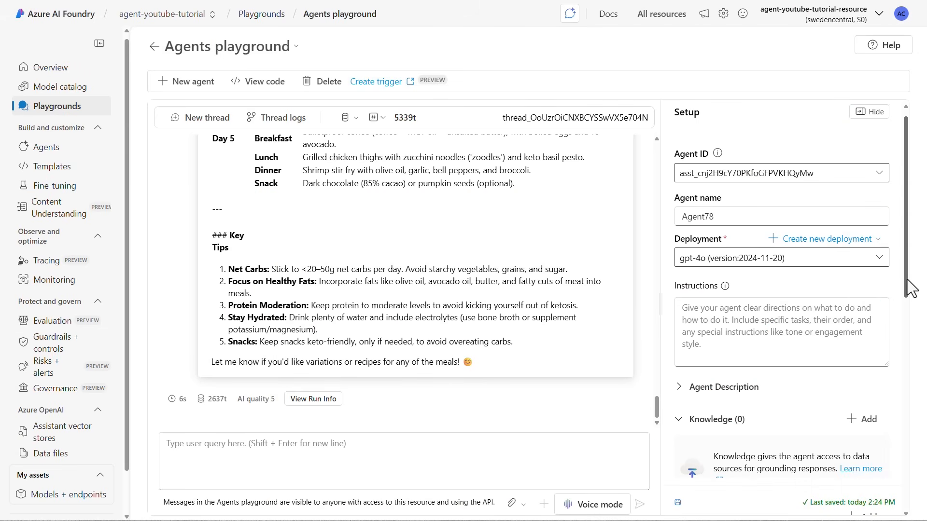
Step: Start adding local files as a knowledge source for the agent, using a new vector store
drag(907, 279, 904, 395)
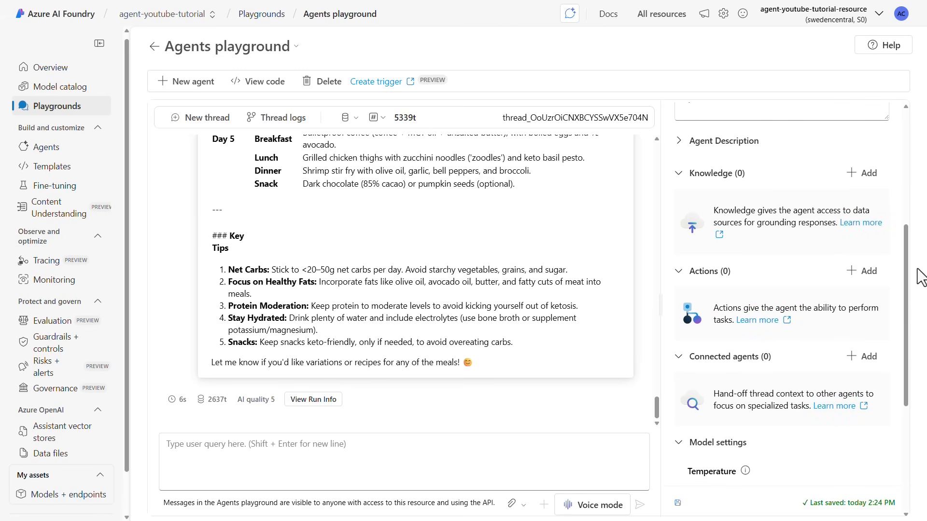
click(856, 183)
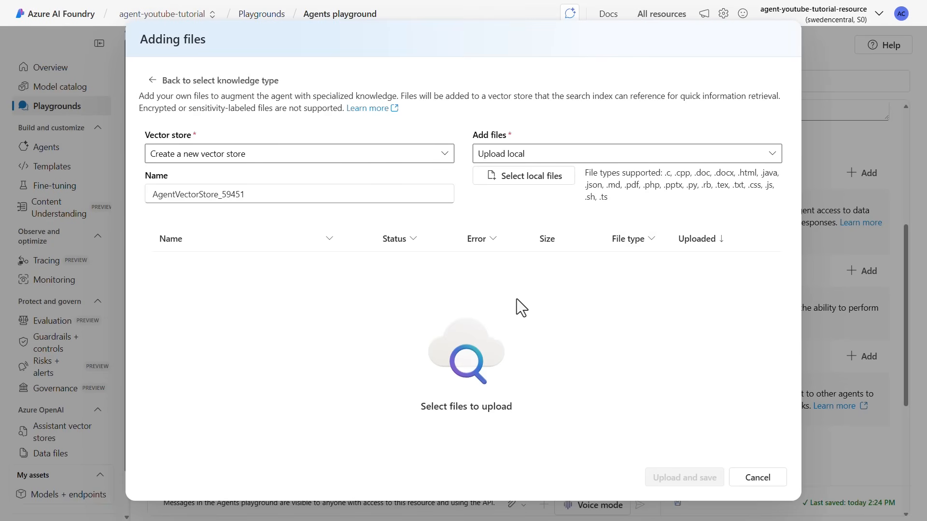
click(546, 180)
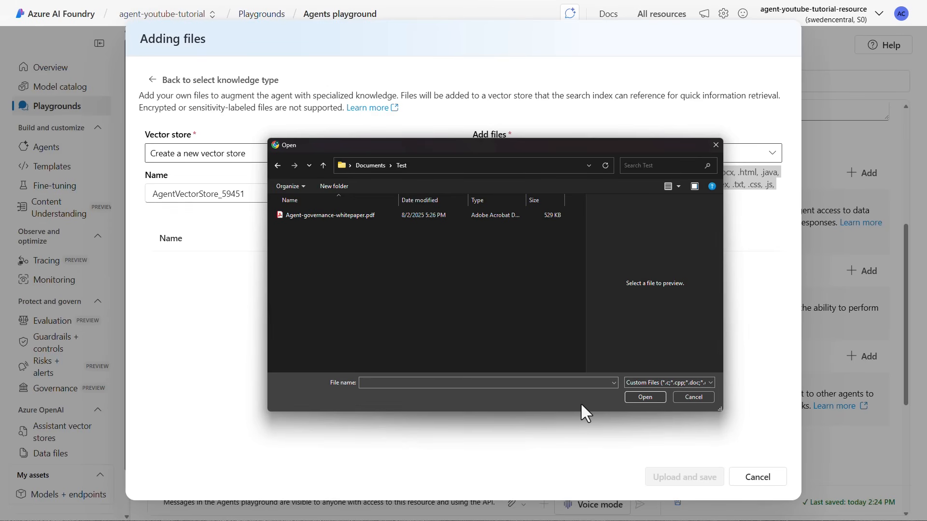
Step: Page through the preview of Agent-governance-whitepaper.pdf and upload that file to the new vector store
click(360, 217)
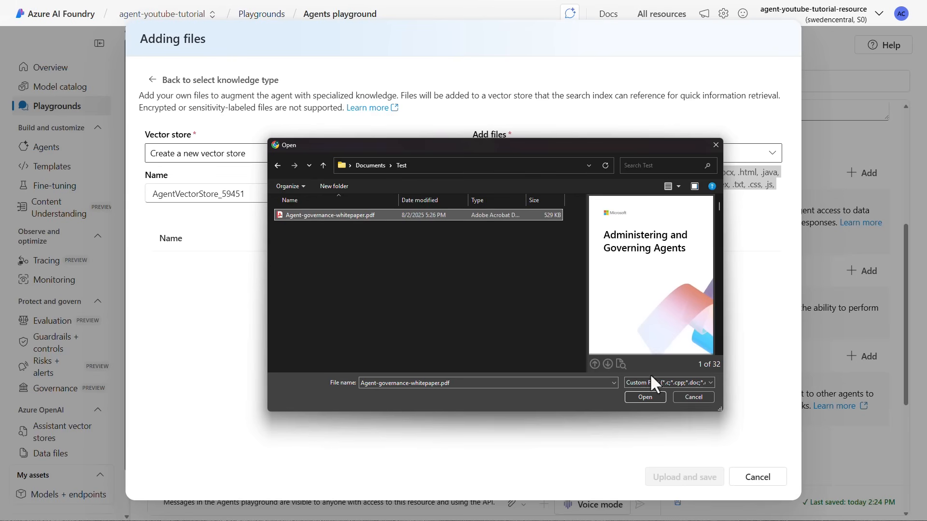
click(605, 364)
click(606, 363)
click(605, 364)
click(606, 364)
click(606, 364)
click(605, 364)
click(605, 364)
click(604, 363)
click(642, 395)
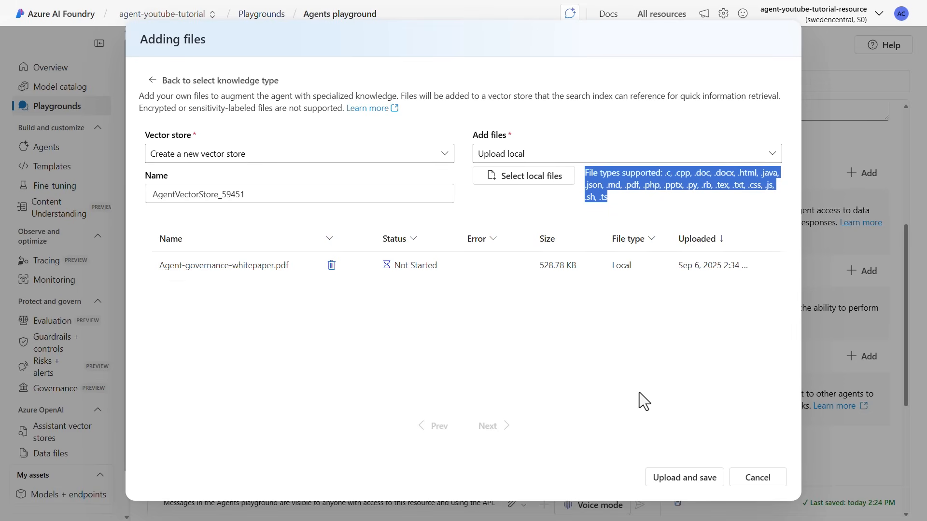
click(695, 476)
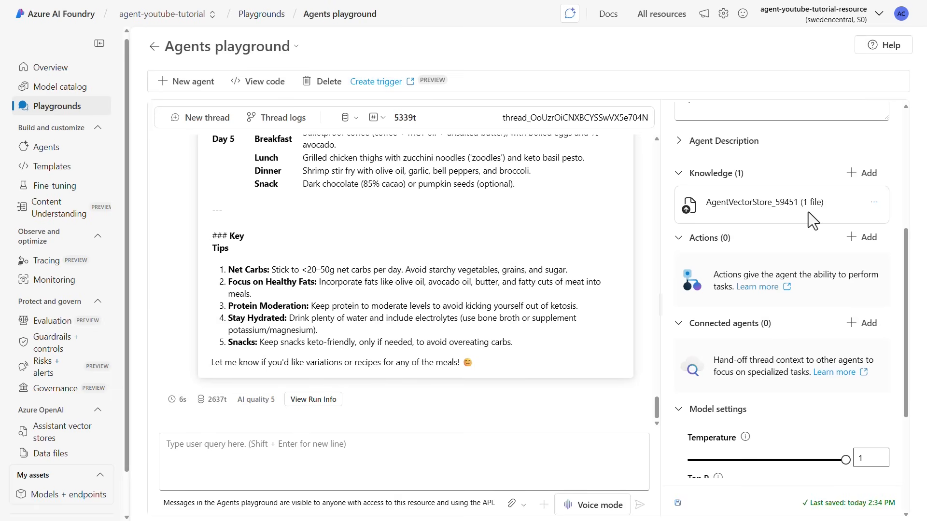
Step: Switch to Adobe Acrobat and read section 1.2 Scope of the agent governance whitepaper
key(alt+Tab)
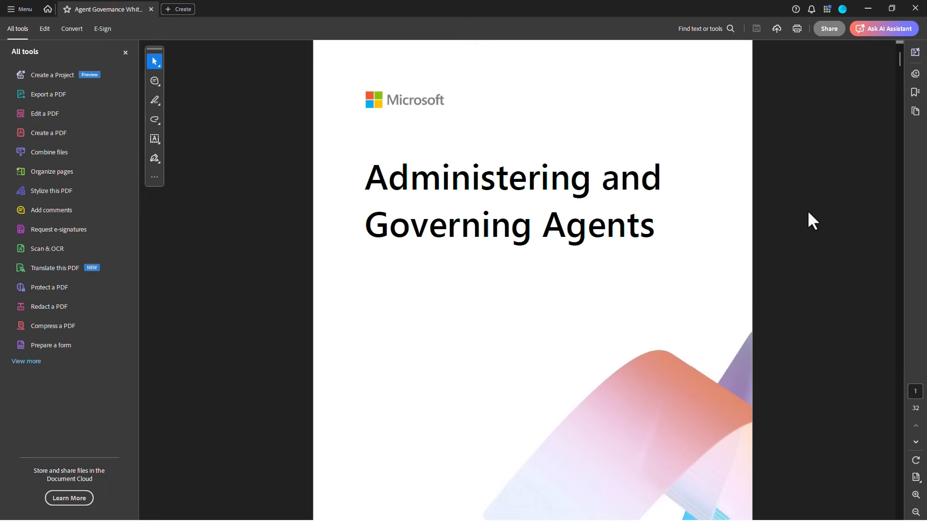
drag(901, 55, 896, 77)
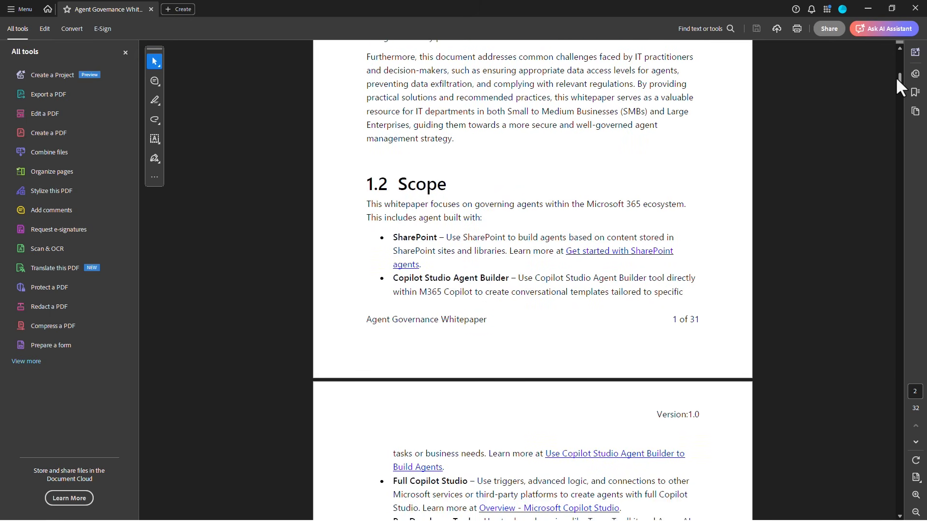
scroll(895, 77, down, 1)
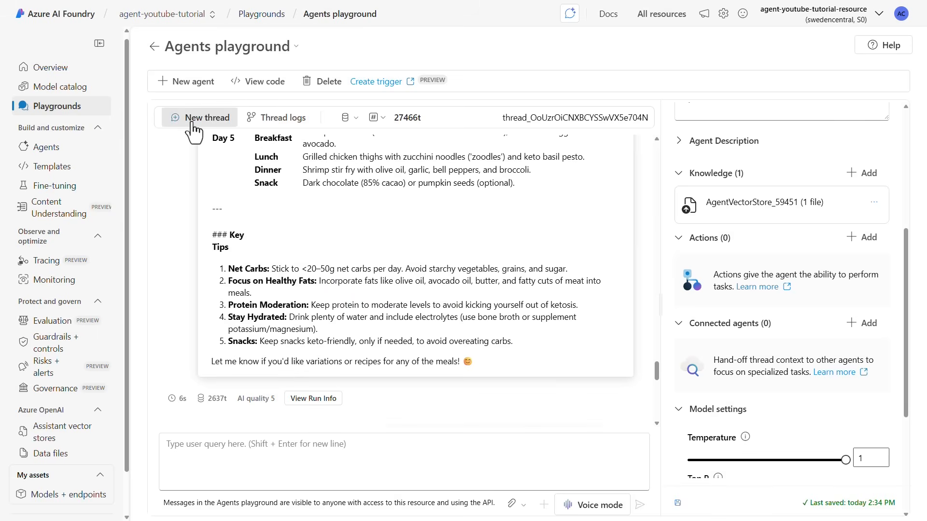
Step: Create a new thread in the Agents playground and ask "What is the scope in the Administering and Governing Agents white paper?"
click(190, 121)
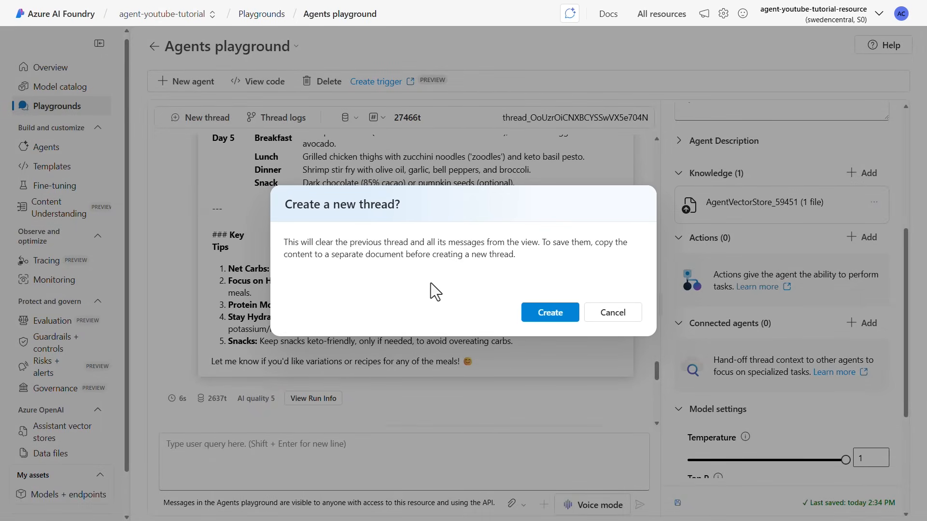
click(542, 315)
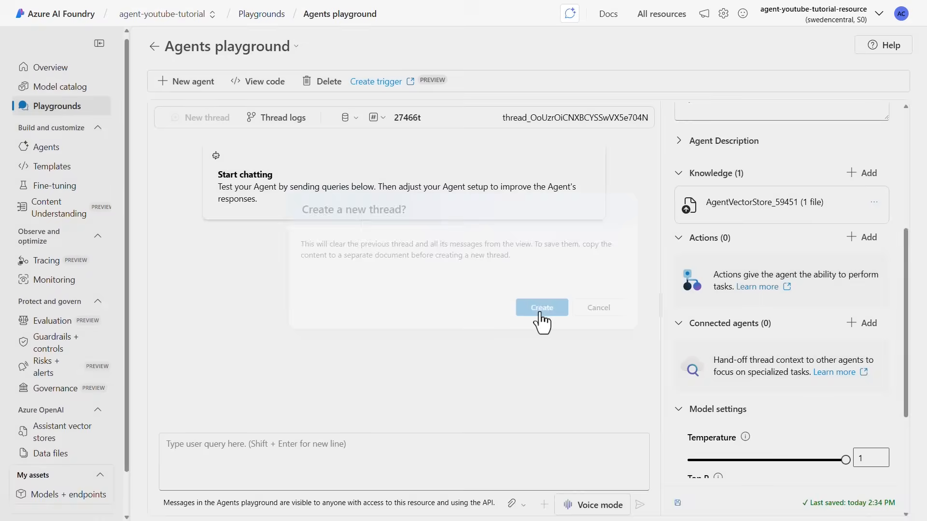
click(255, 451)
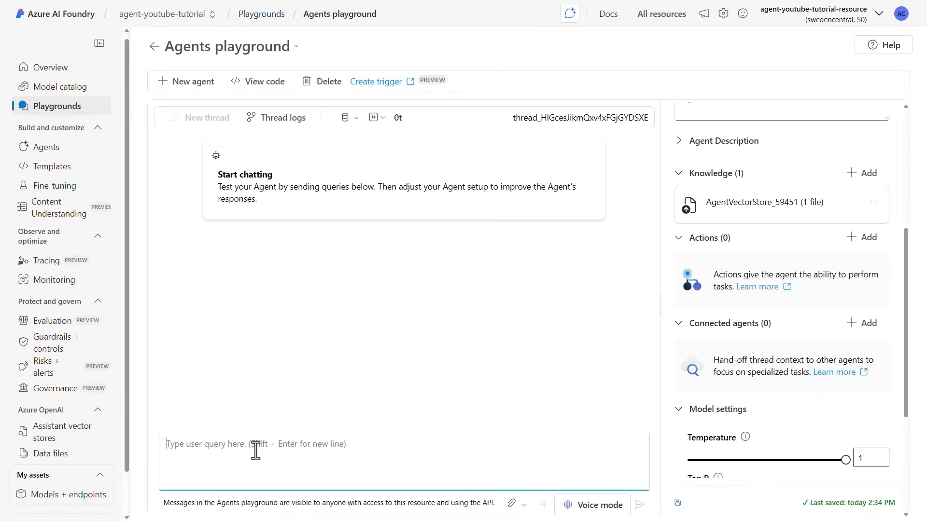
text(What is the sc)
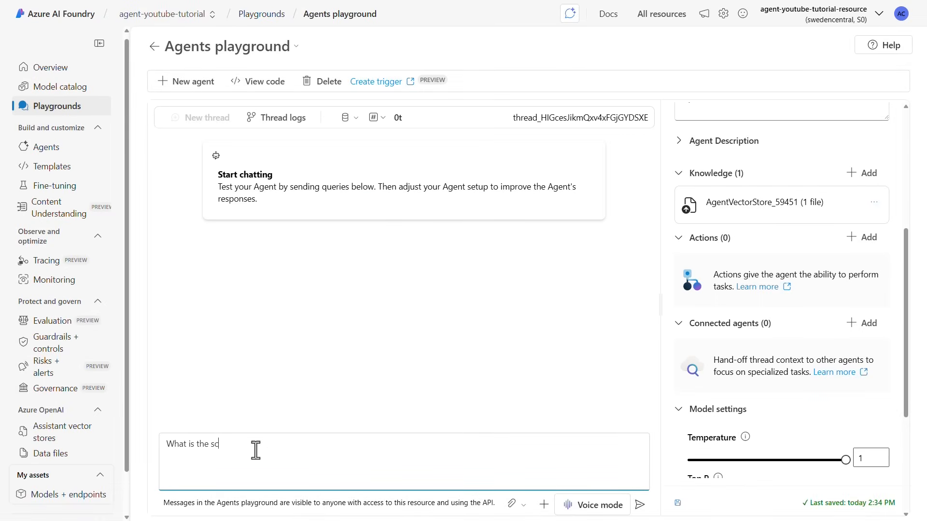
text(ope in the)
text(Administering and Governing Agents)
text(white paper?)
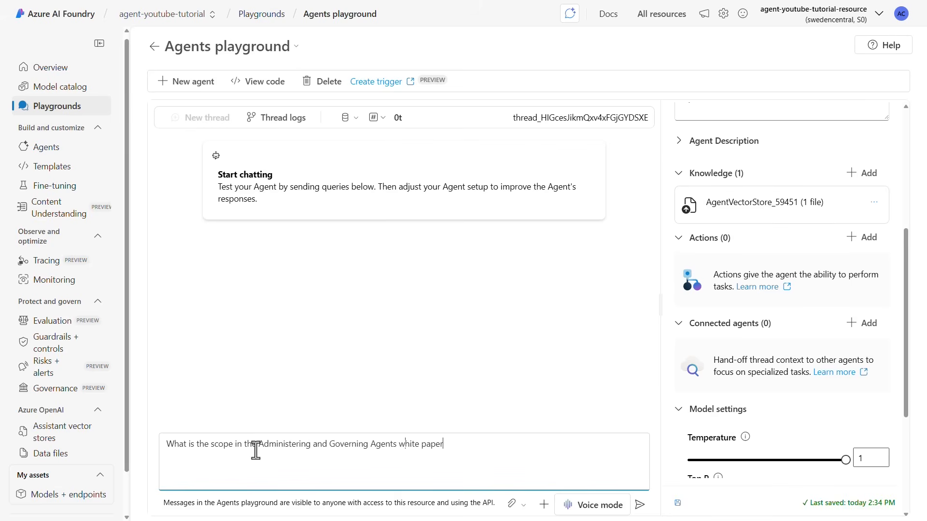
key(Return)
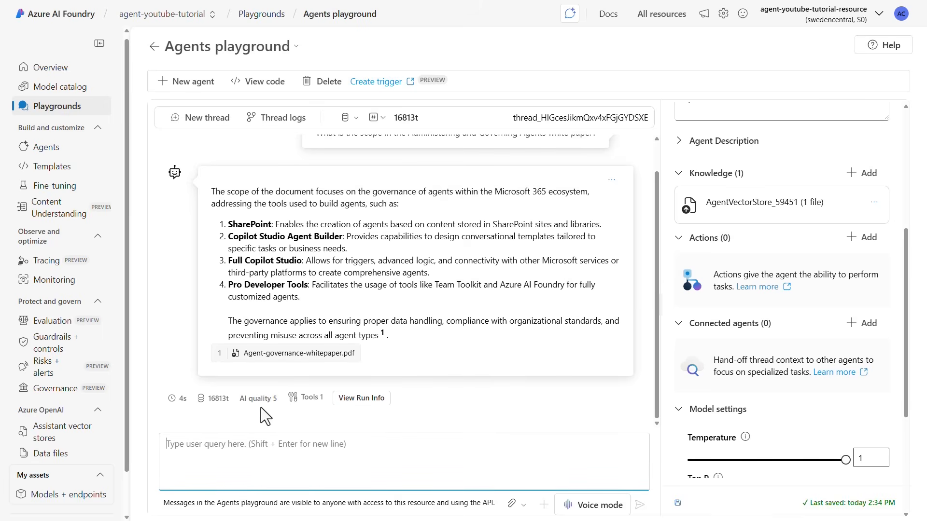
Step: Read the agent's answer from the start and compare it with section 1.2 Scope of the whitepaper in Adobe Acrobat
scroll(483, 362, up, 1)
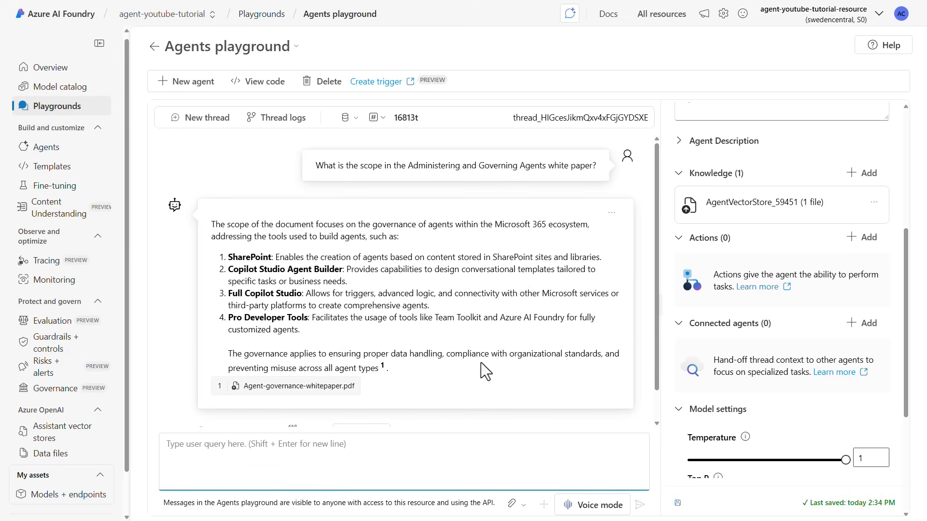
key(alt+Tab)
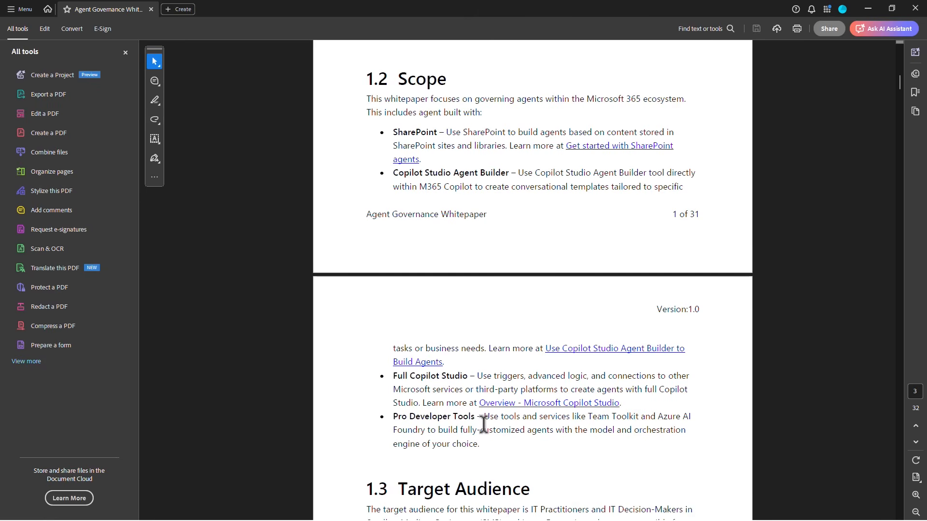
Step: Switch back to Azure AI Foundry and read through the Agent-governance-whitepaper.pdf citation attached to the agent's answer
key(alt+Tab)
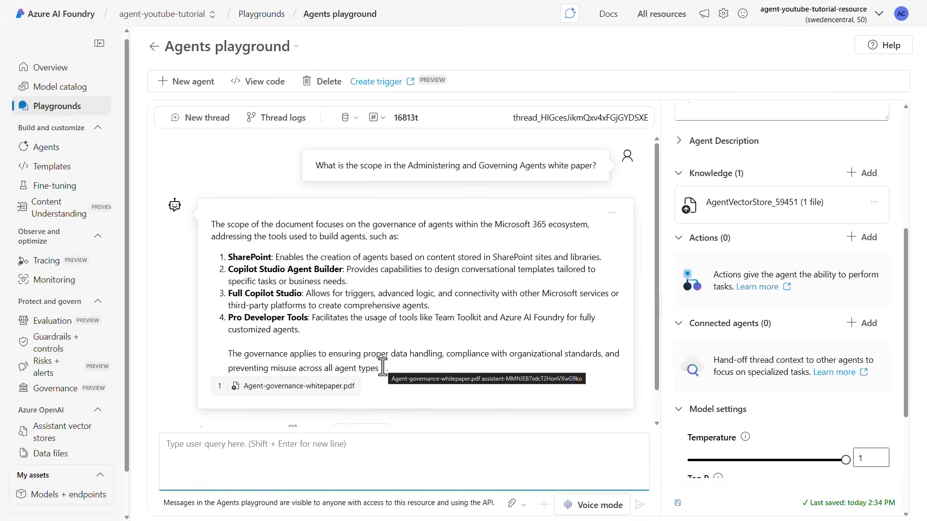
click(246, 389)
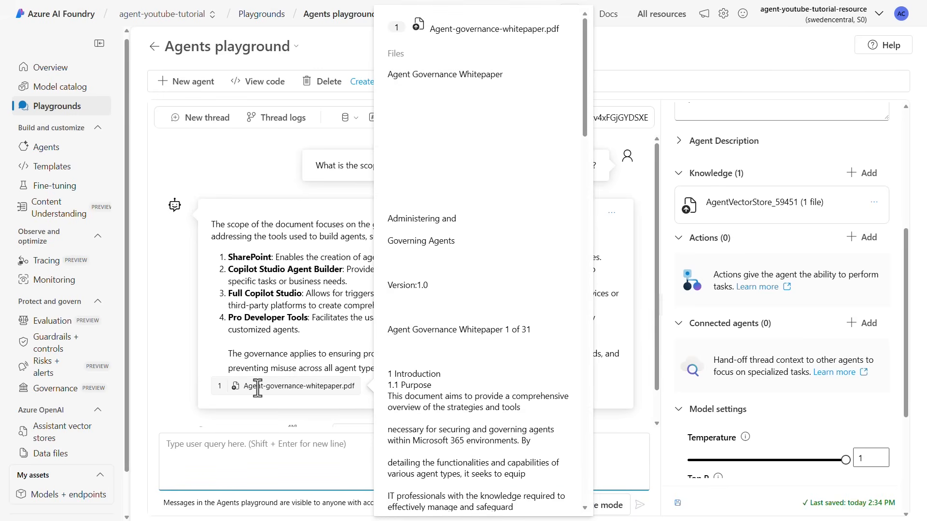
scroll(433, 381, down, 8)
scroll(433, 381, down, 18)
scroll(440, 375, down, 6)
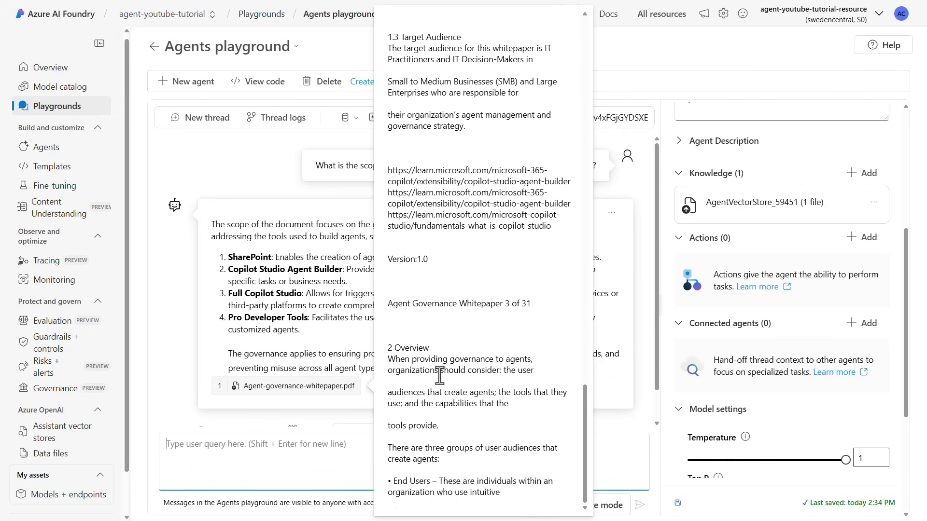
scroll(439, 375, up, 2)
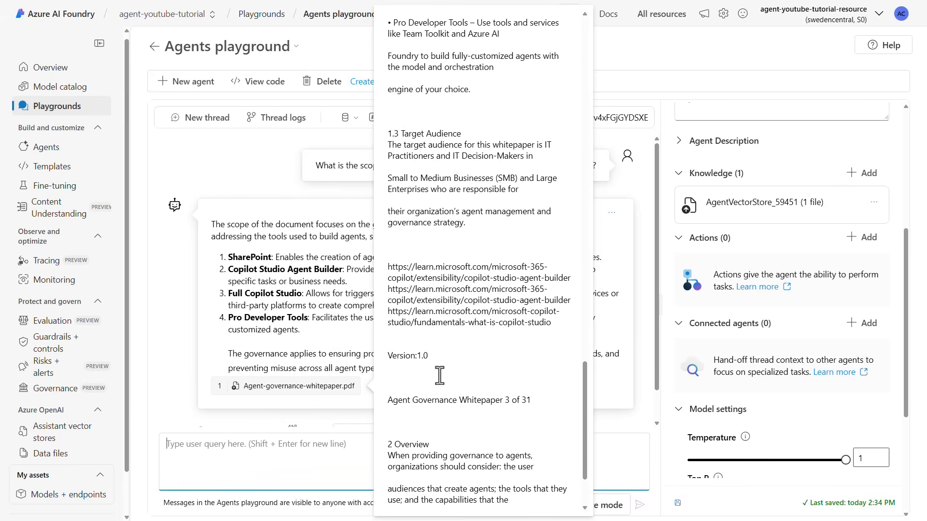
scroll(440, 375, up, 18)
scroll(431, 375, up, 5)
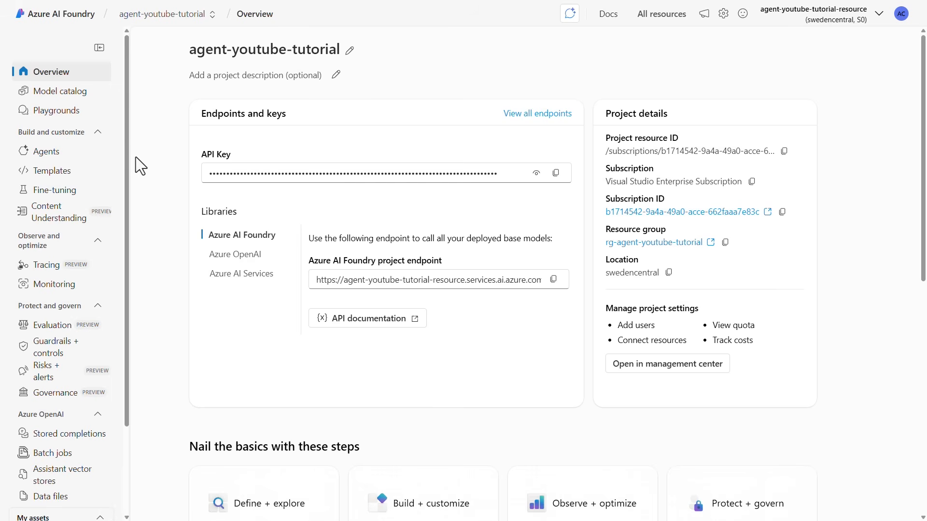
Step: Open the project's management center and view the list of all AI Foundry resources
mouse_move(126, 124)
mouse_down()
mouse_move(117, 215)
mouse_move(133, 115)
mouse_up()
click(648, 369)
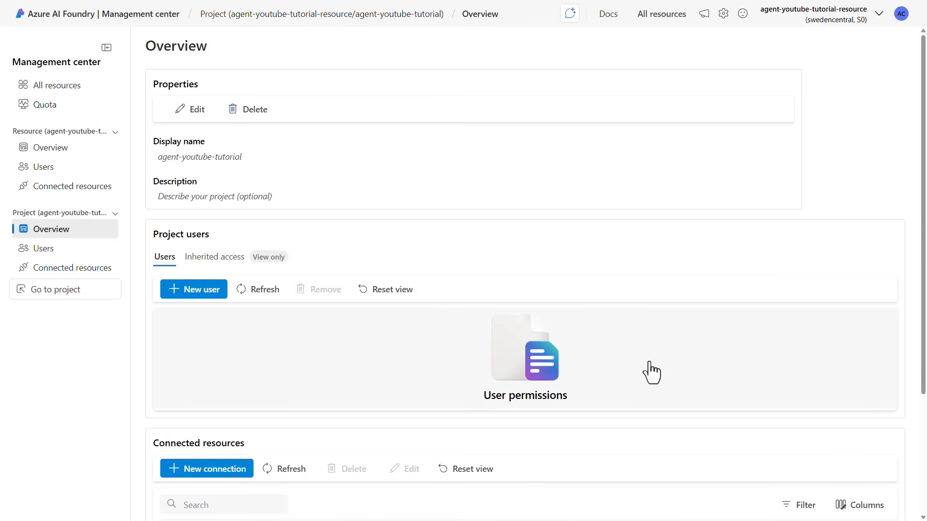
click(55, 91)
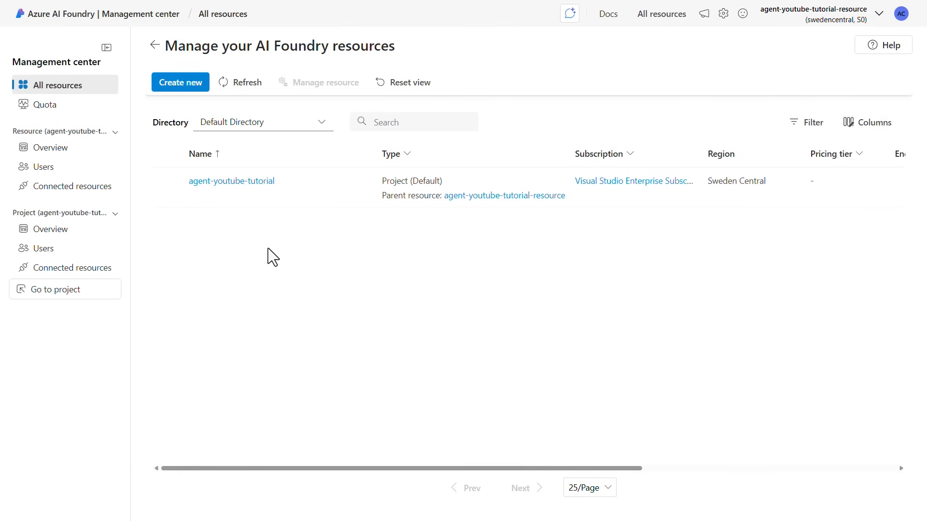
Step: Examine the model quota usage for the GlobalStandard deployments and open the resource overview in the management center
click(67, 110)
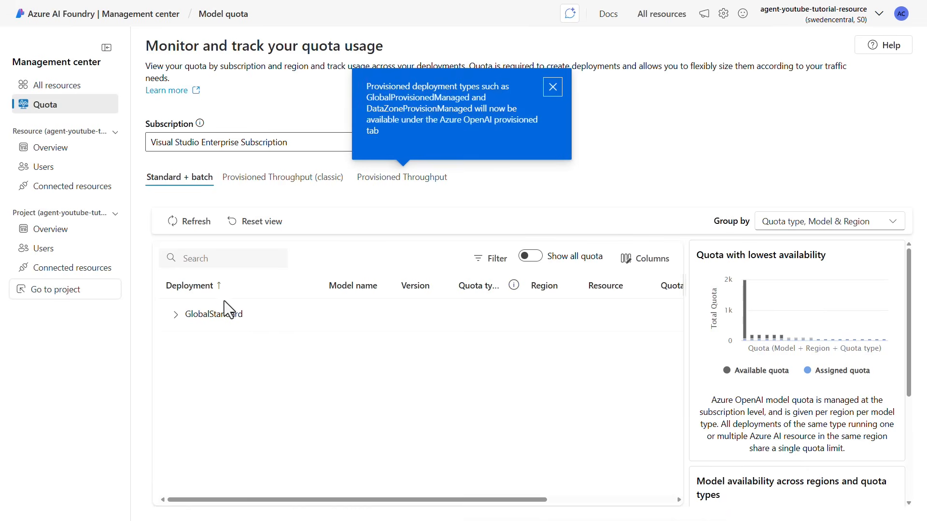
click(176, 314)
click(189, 348)
drag(528, 498, 511, 511)
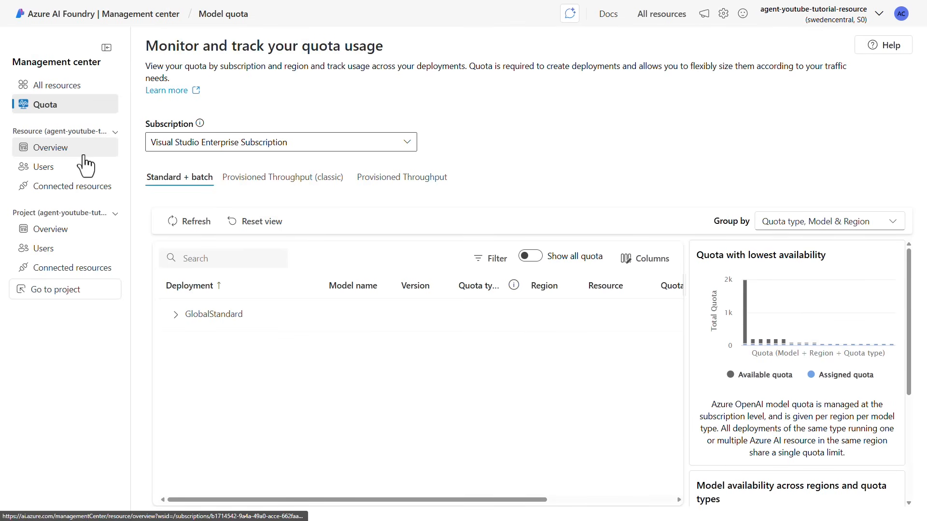
click(83, 156)
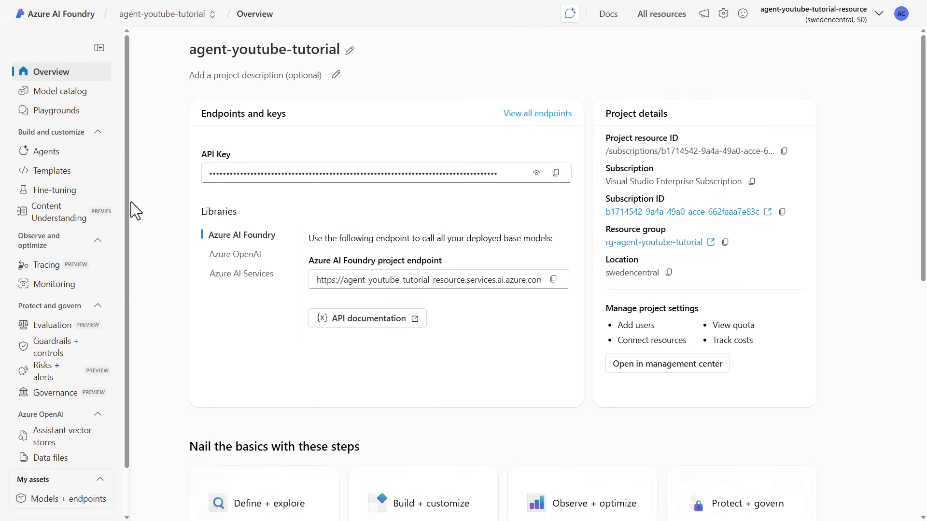
Step: Open application monitoring for the project and create a new Application Insights resource named "monitoring"
drag(125, 385, 138, 429)
scroll(148, 421, down, 4)
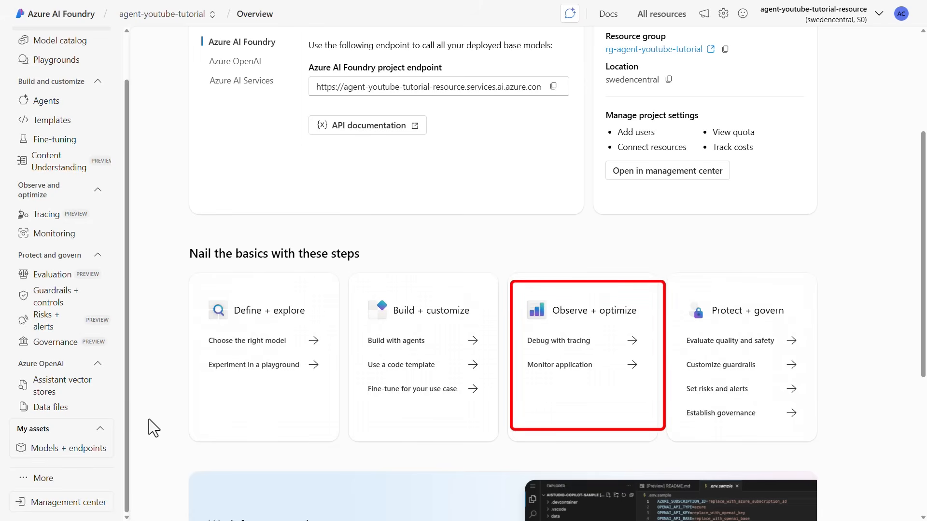
click(571, 365)
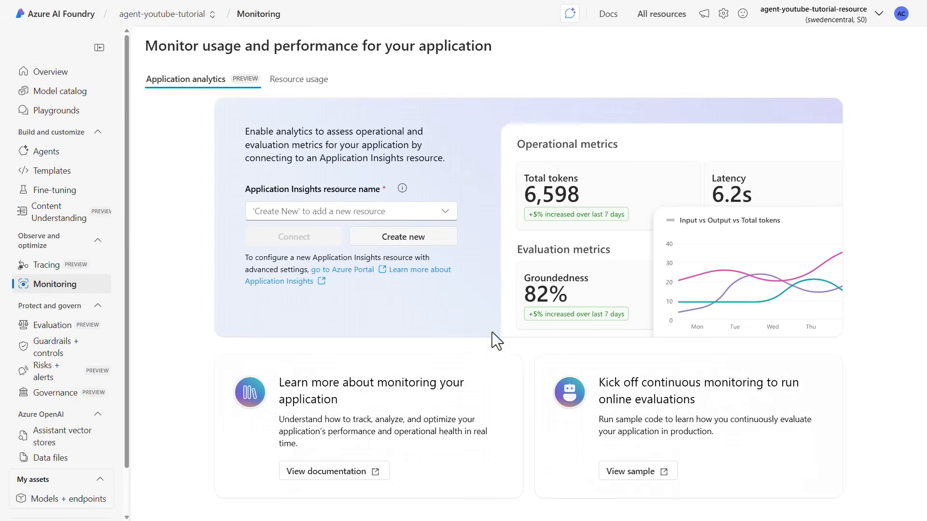
click(424, 239)
click(402, 267)
text(monitoring)
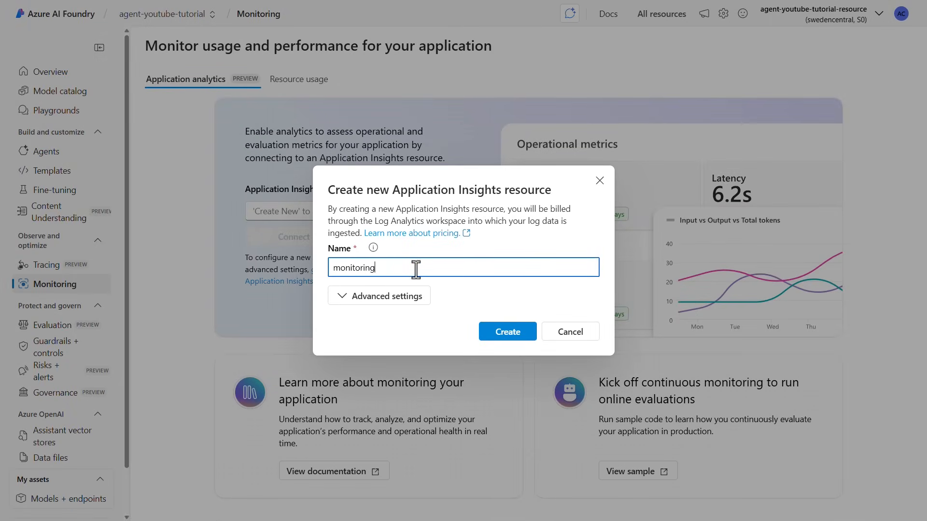
click(503, 335)
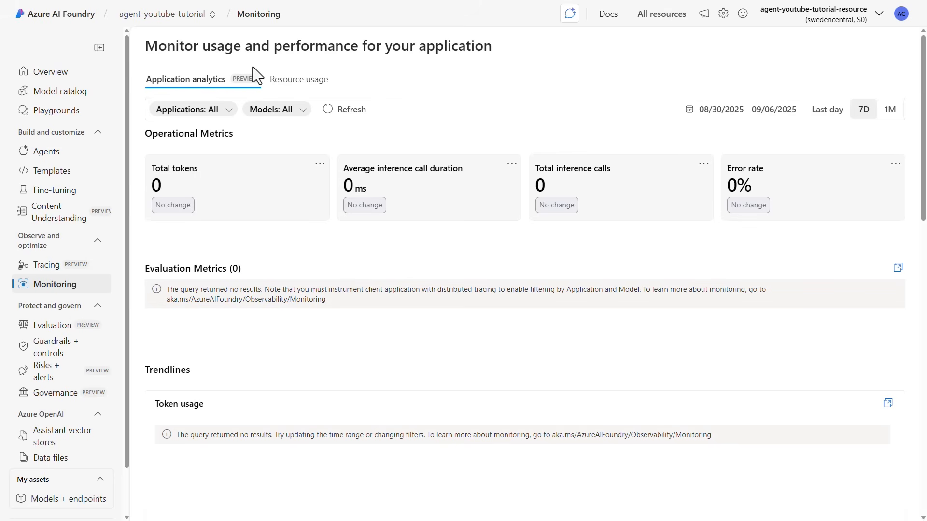
Step: Review the resource usage of the gpt-4o deployment, including its token, request and latency metrics
click(314, 81)
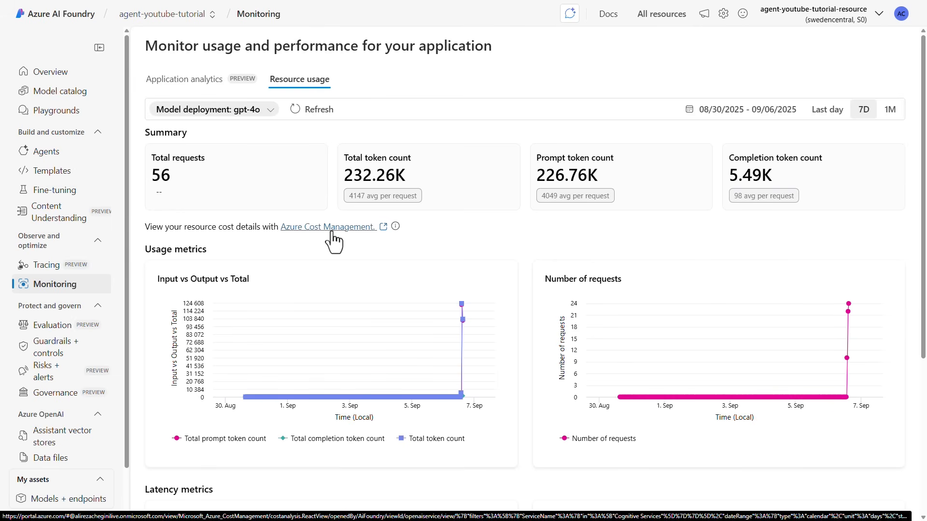
scroll(332, 233, down, 5)
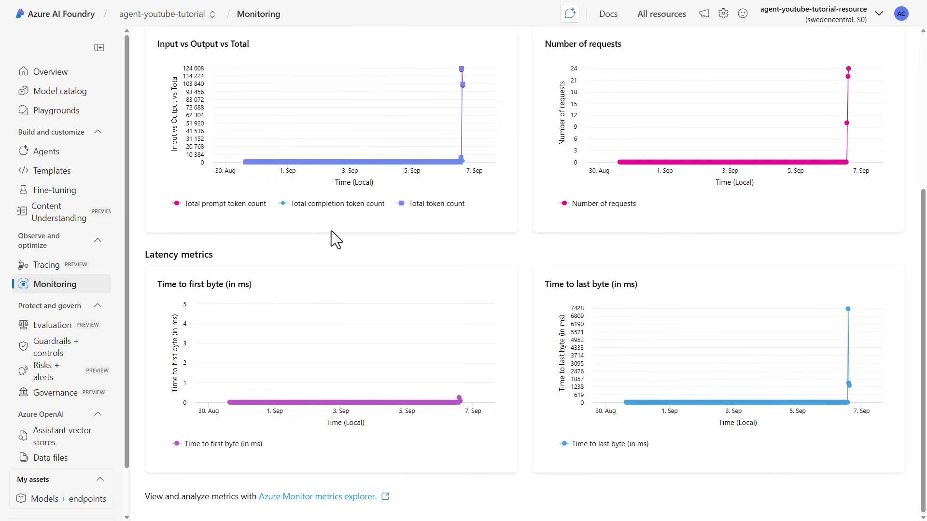
scroll(331, 231, up, 5)
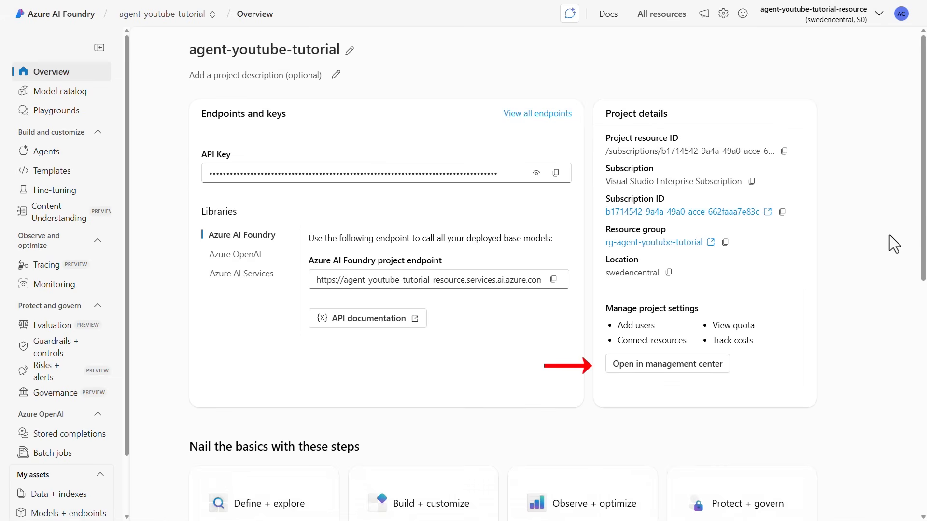
Step: Select the agent-youtube-tutorial project among all resources in the management center and open the management page of its parent resource
click(688, 370)
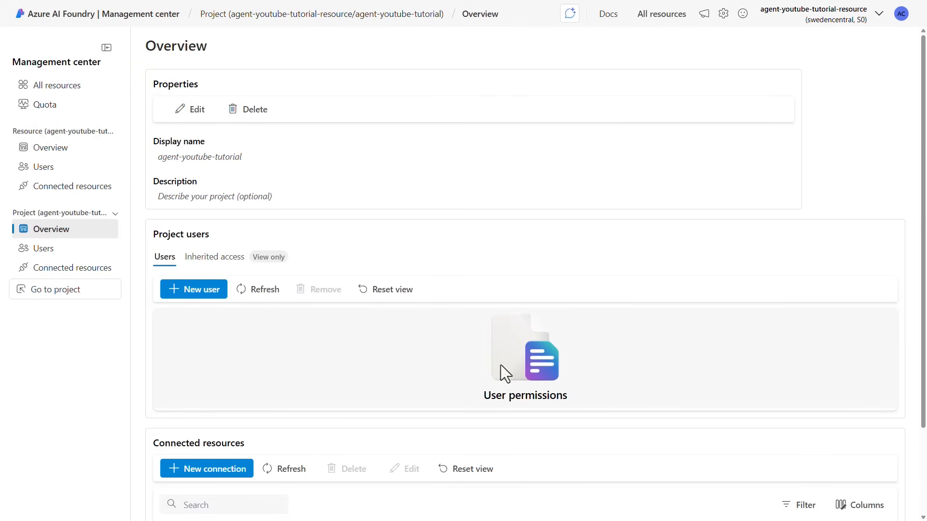
click(70, 99)
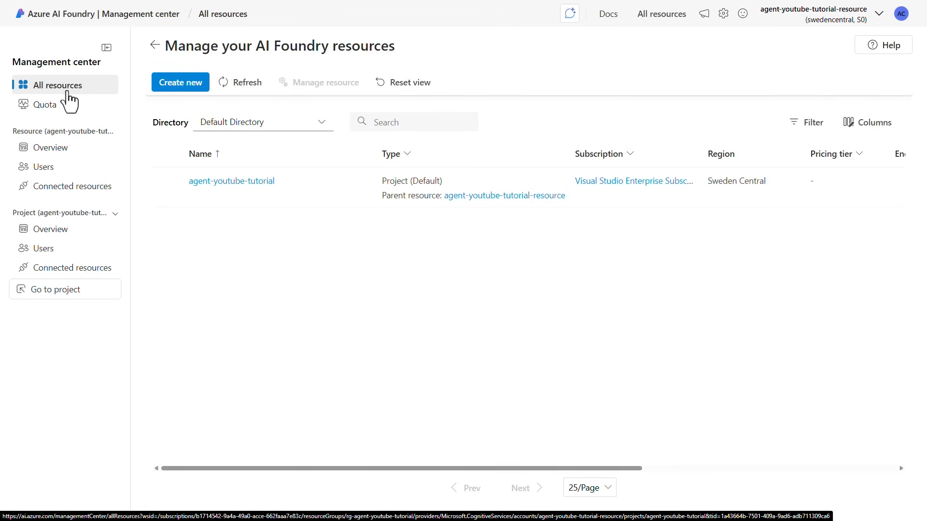
click(167, 180)
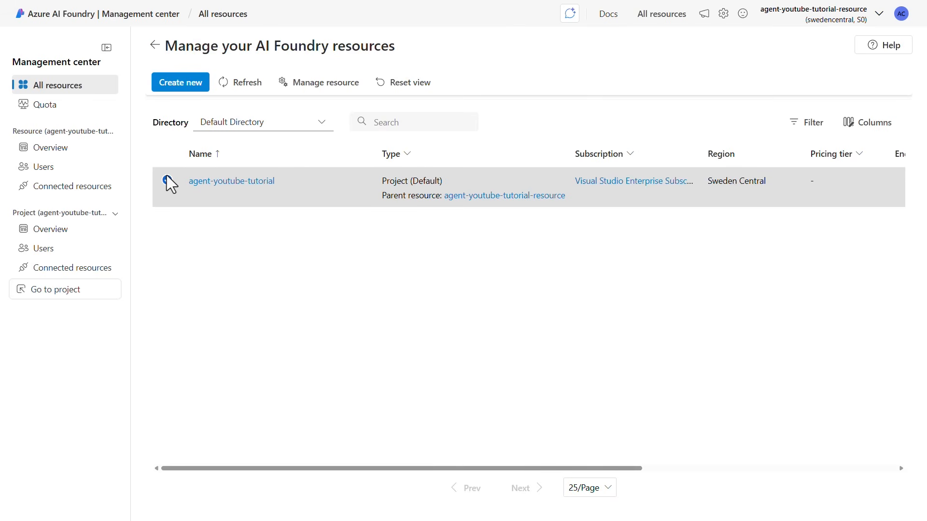
click(333, 83)
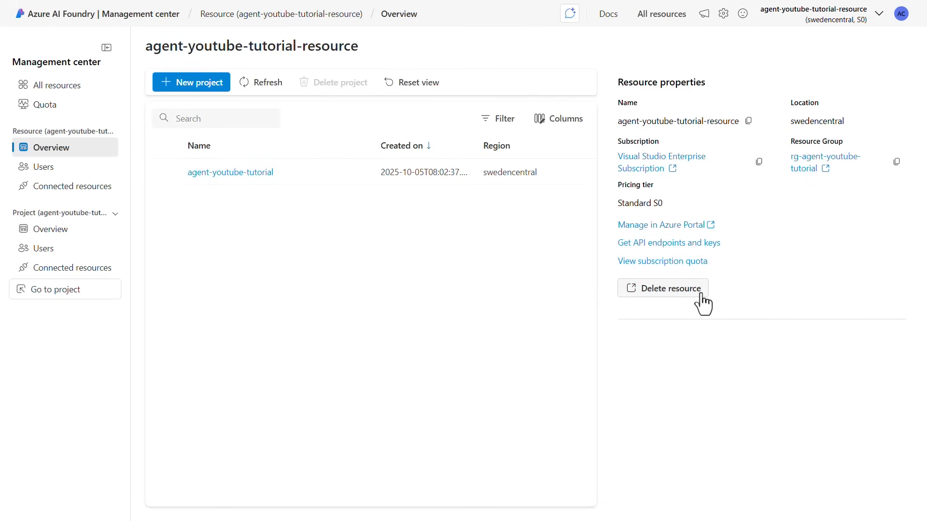
Step: Delete agent-youtube-tutorial-resource in the Azure portal, entering the resource name as confirmation
click(675, 296)
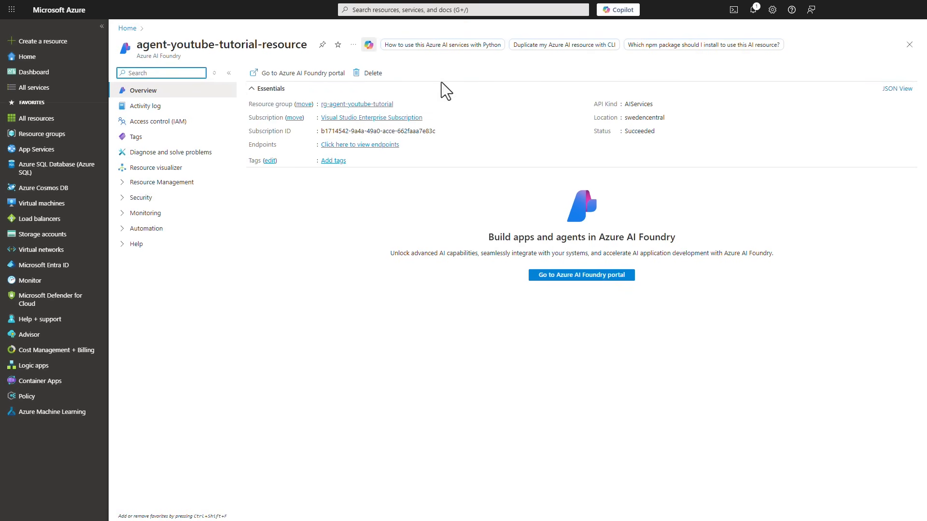
click(371, 77)
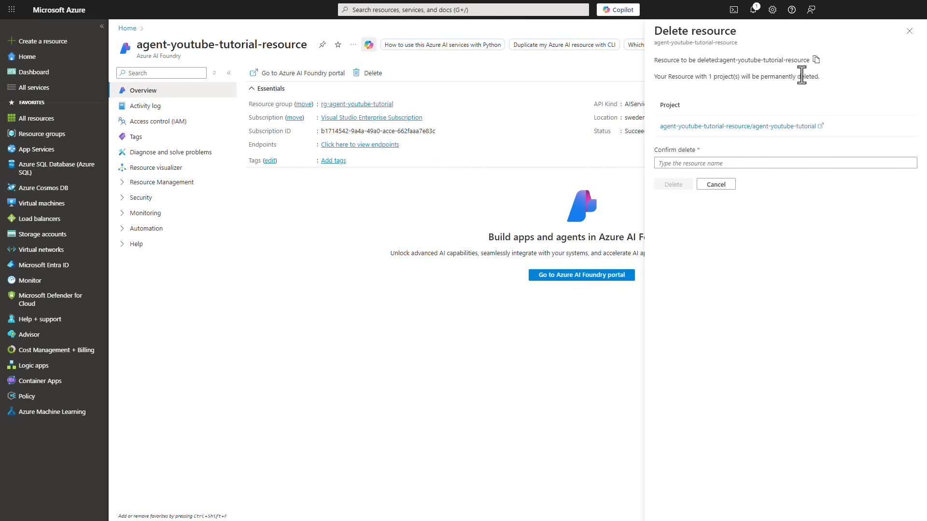
click(785, 163)
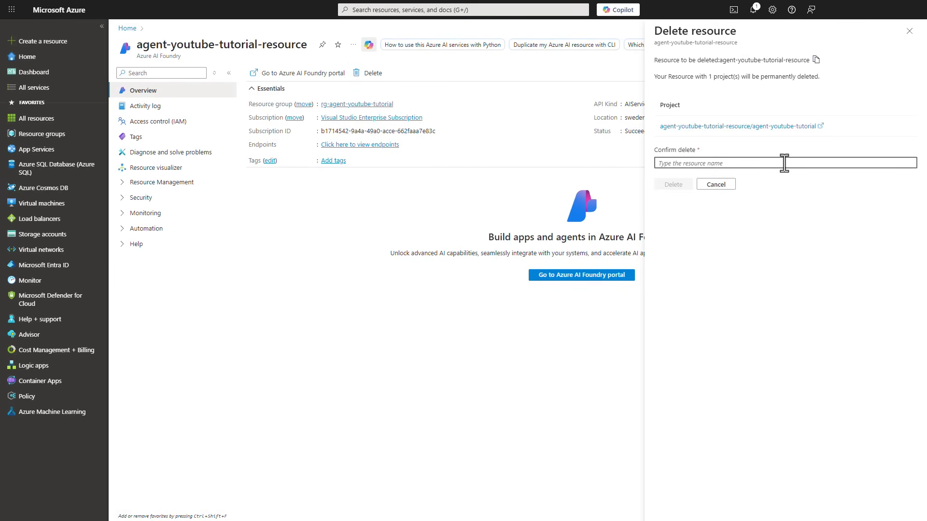
key(ctrl+v)
click(673, 184)
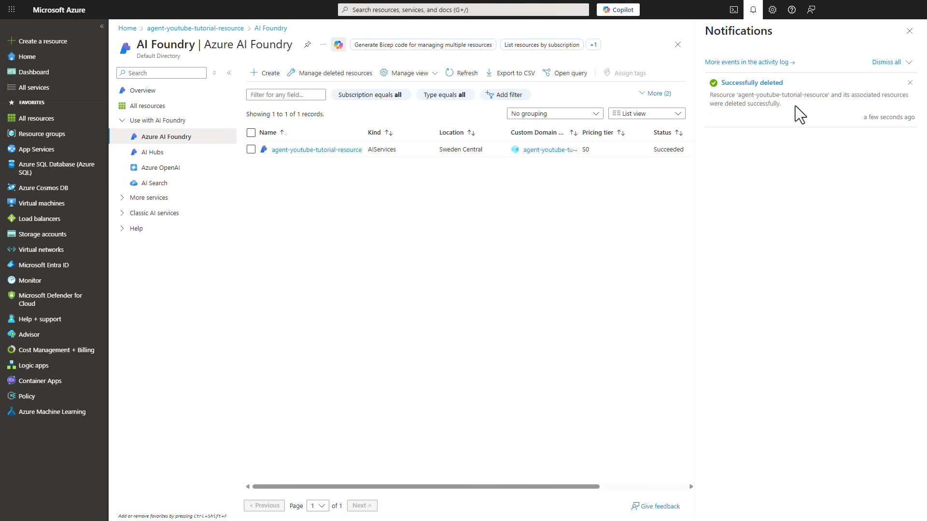
Step: Open the rg-agent-youtube-tutorial resource group in the Azure portal and dismiss the notifications pane
click(47, 137)
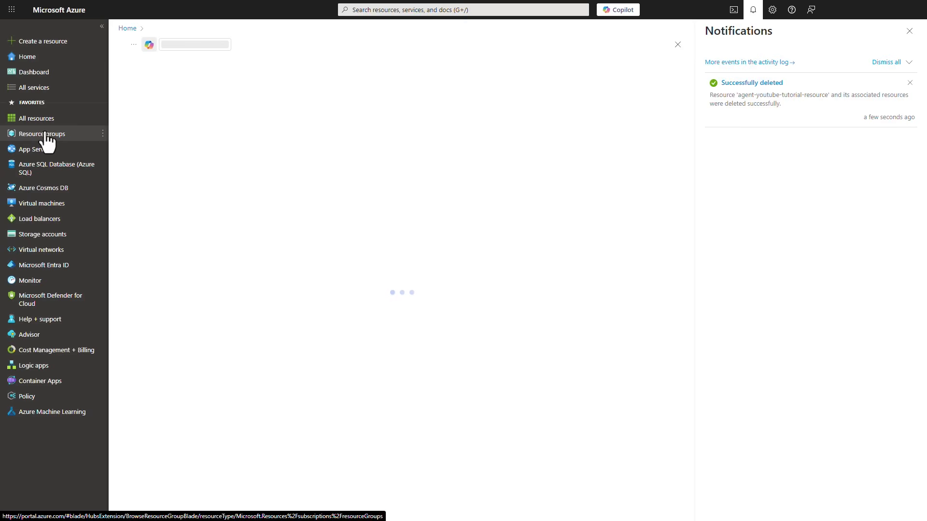
click(217, 183)
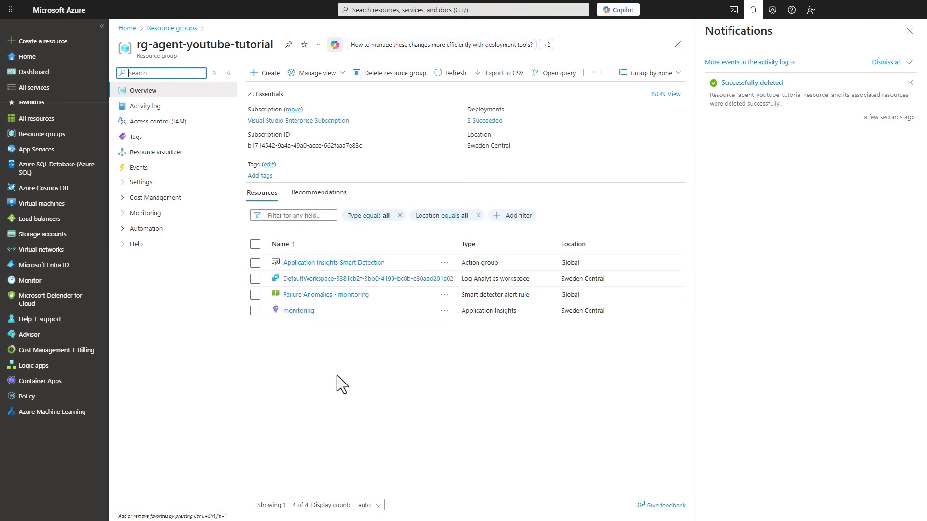
click(909, 31)
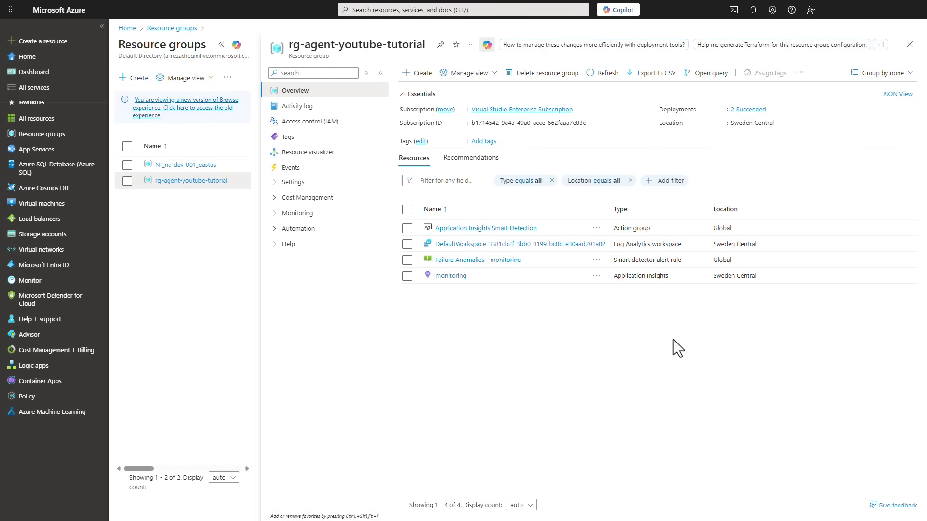
Step: Delete the resource group and its dependent resources, entering "rg-agent-youtube-tutorial" as confirmation
click(529, 76)
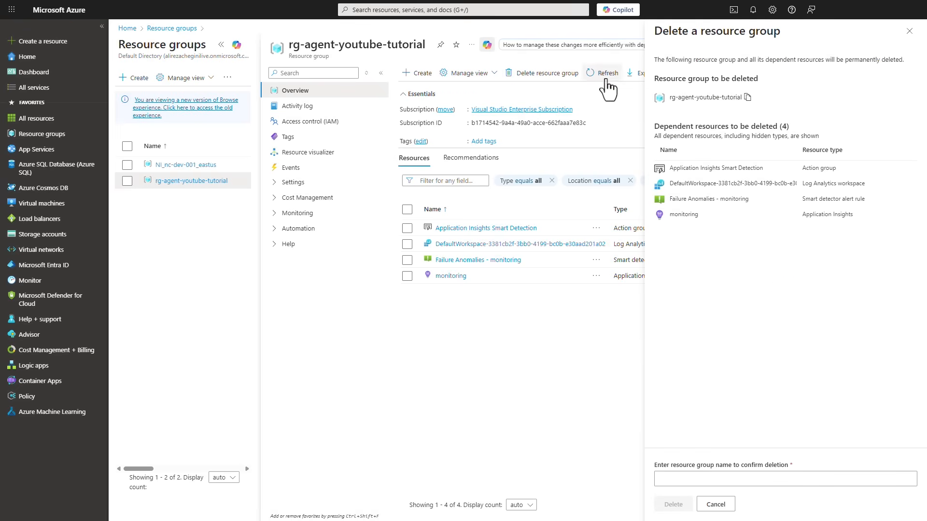
click(719, 480)
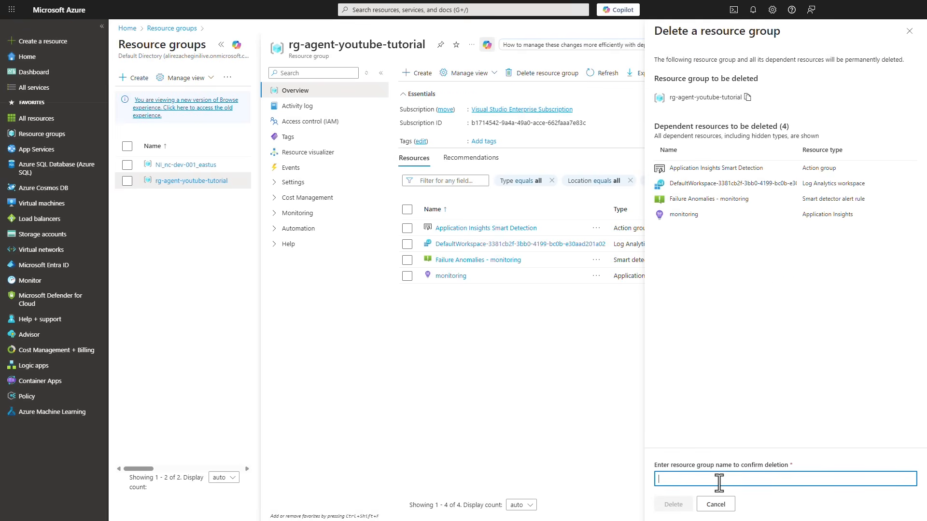
text(rg-agent-youtube-tutorial)
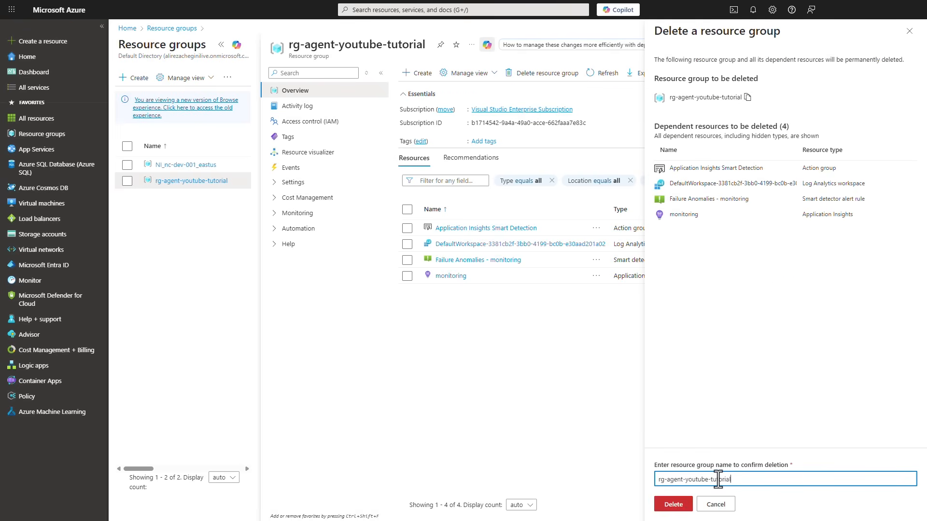
click(667, 510)
click(785, 315)
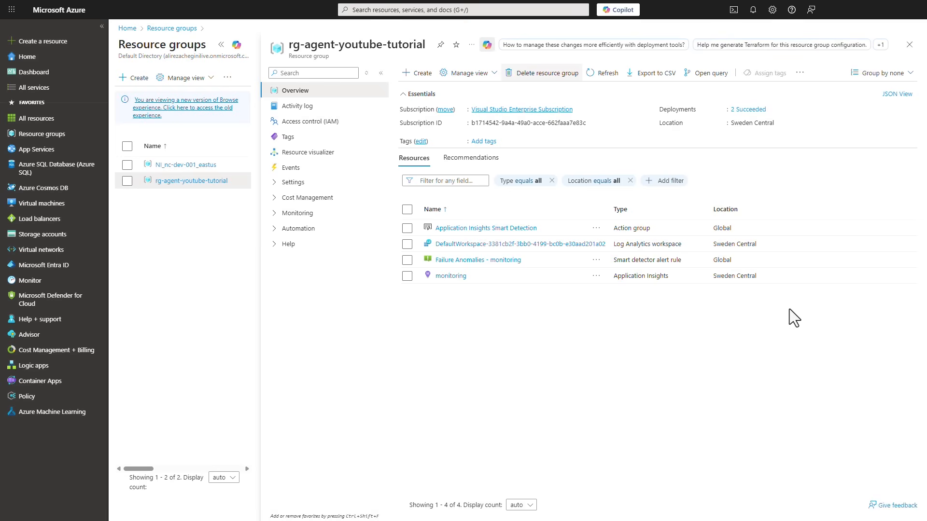